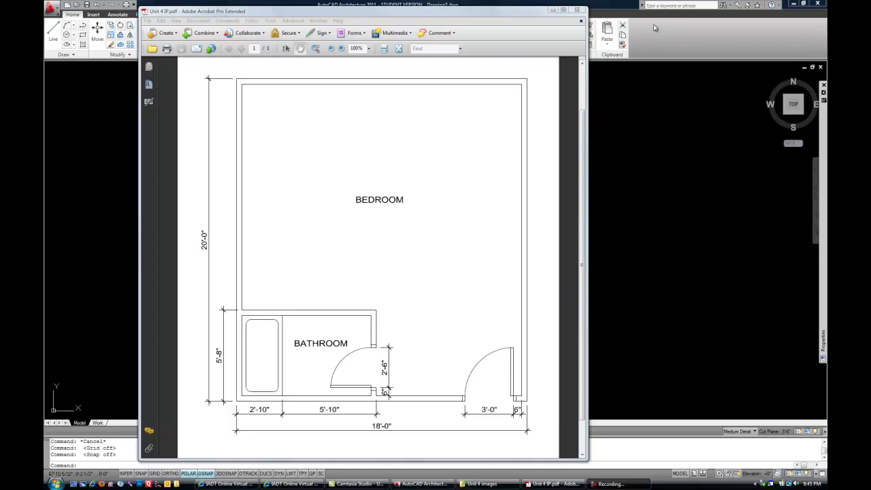
# - Switch to AutoCAD Architecture and configure the drawing's length units as Architectural in the drawing setup
pyautogui.click(628, 19)
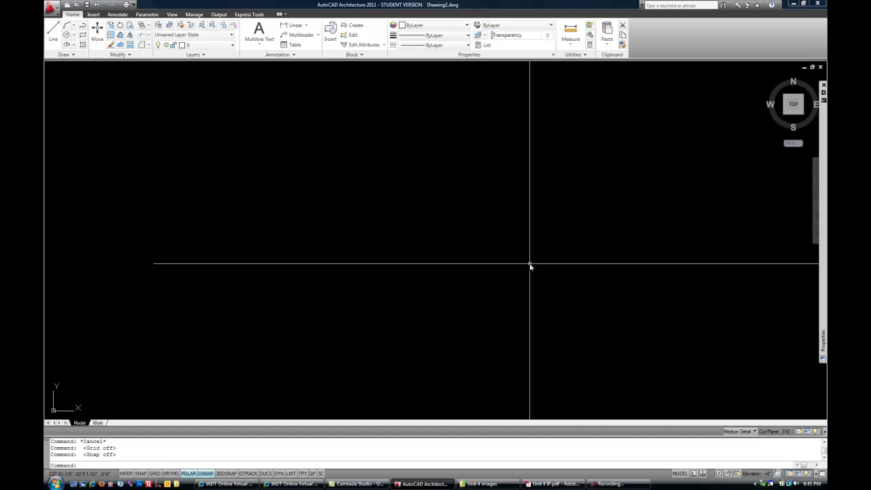
pyautogui.write('units')
pyautogui.press('Return')
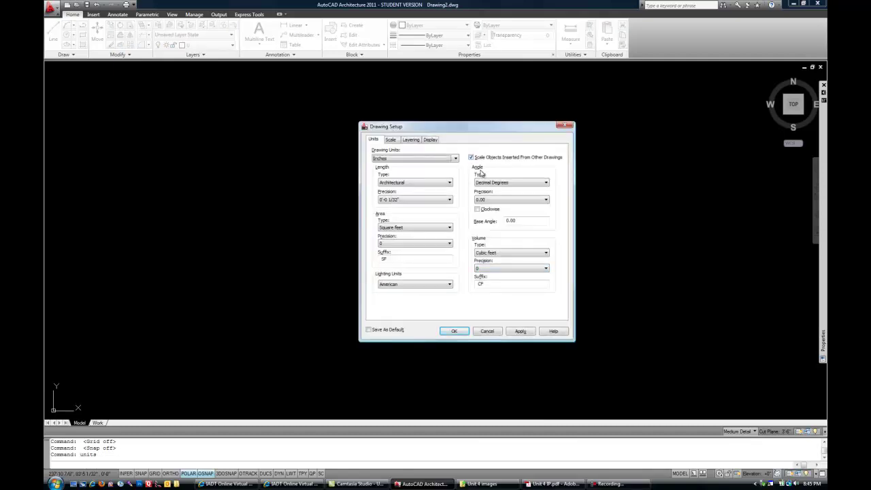
pyautogui.click(421, 183)
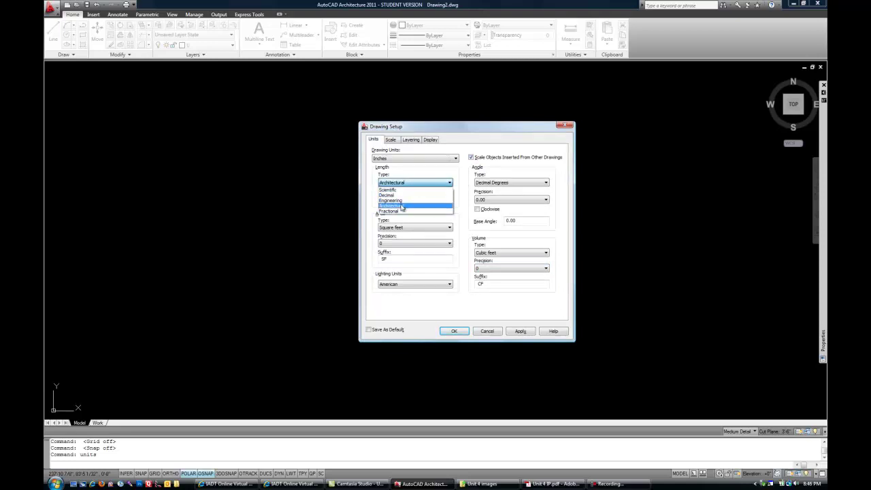
pyautogui.click(401, 207)
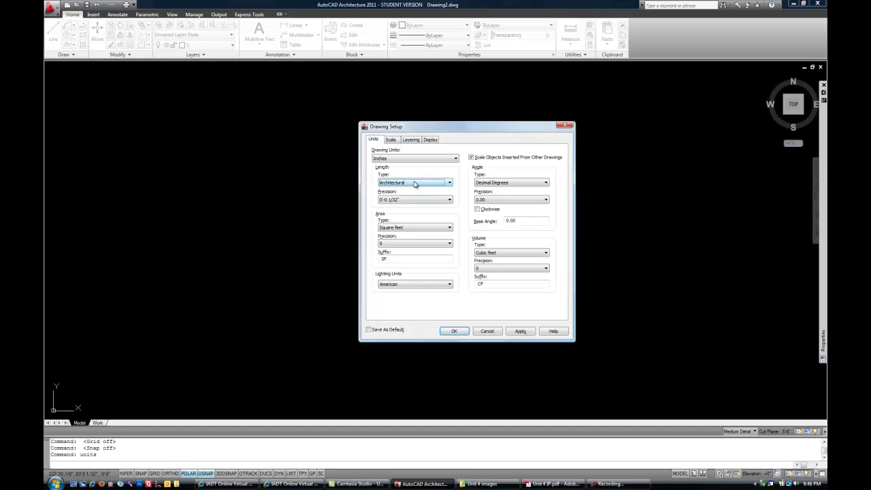
pyautogui.click(414, 183)
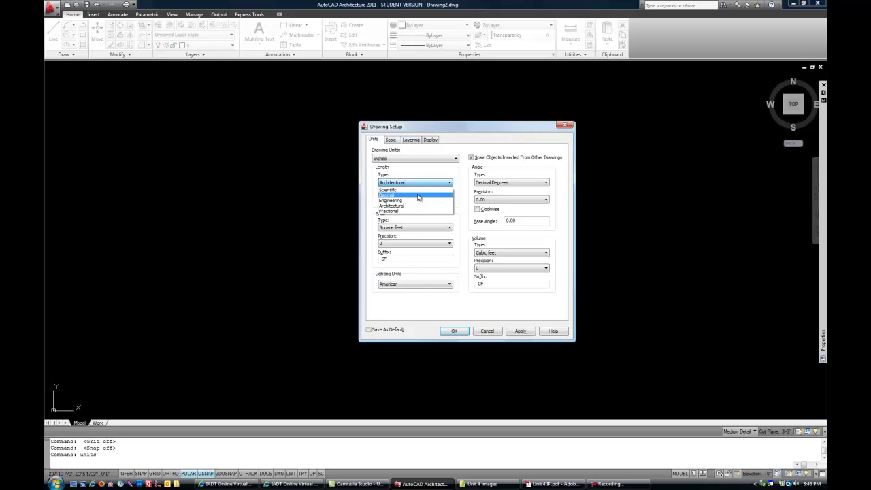
pyautogui.click(428, 260)
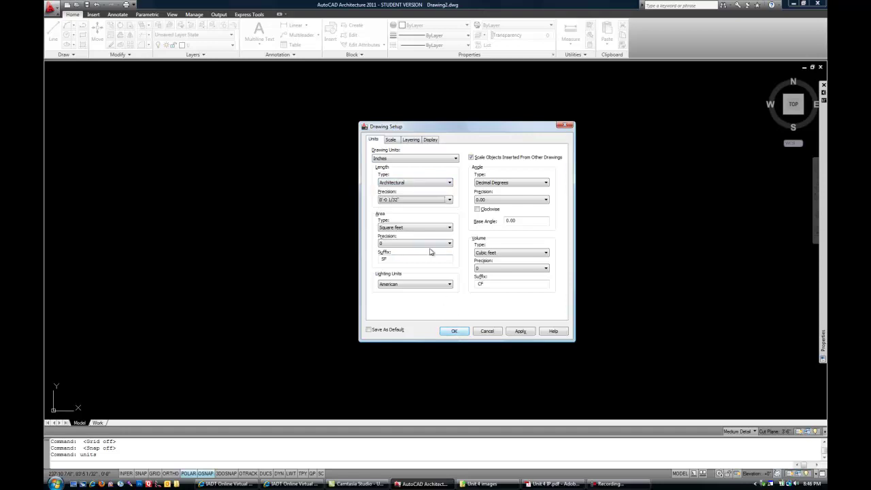
pyautogui.click(454, 331)
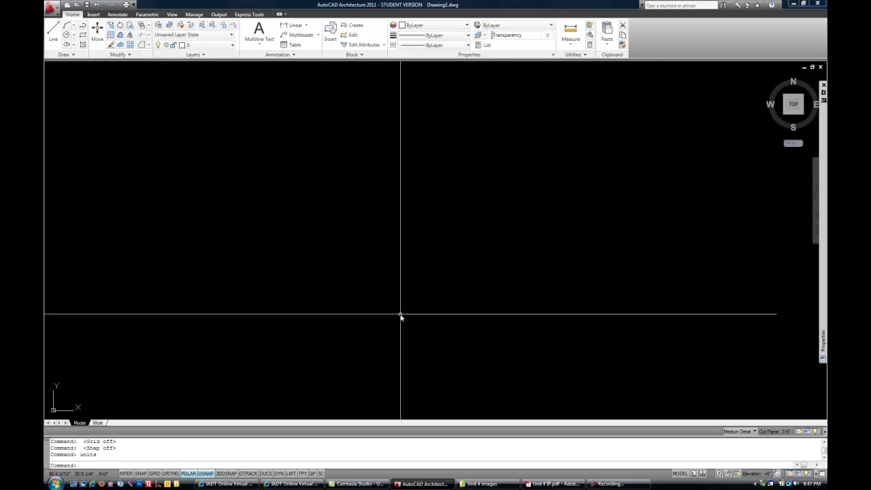
# - Draw the plan's bottom wall line from the origin 0,0, running 18' horizontally to the right
pyautogui.write('l')
pyautogui.press('Return')
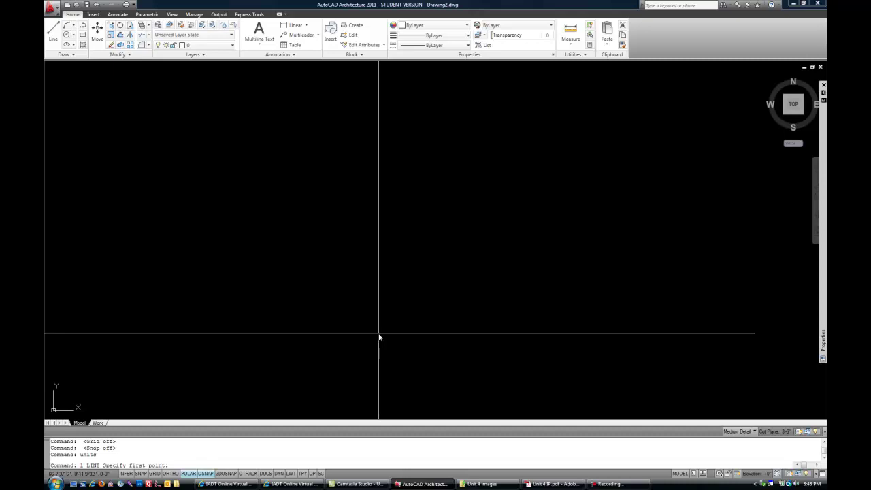
pyautogui.write('0,0')
pyautogui.press('Return')
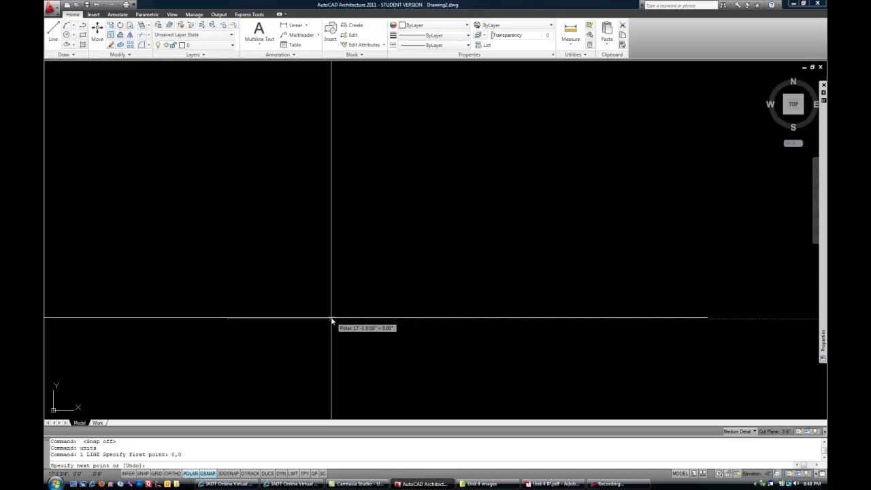
pyautogui.moveTo(332, 317)
pyautogui.mouseDown(button='middle')
pyautogui.moveTo(374, 295)
pyautogui.moveTo(351, 282)
pyautogui.mouseUp(button='middle')
pyautogui.scroll(1, 418, 293)
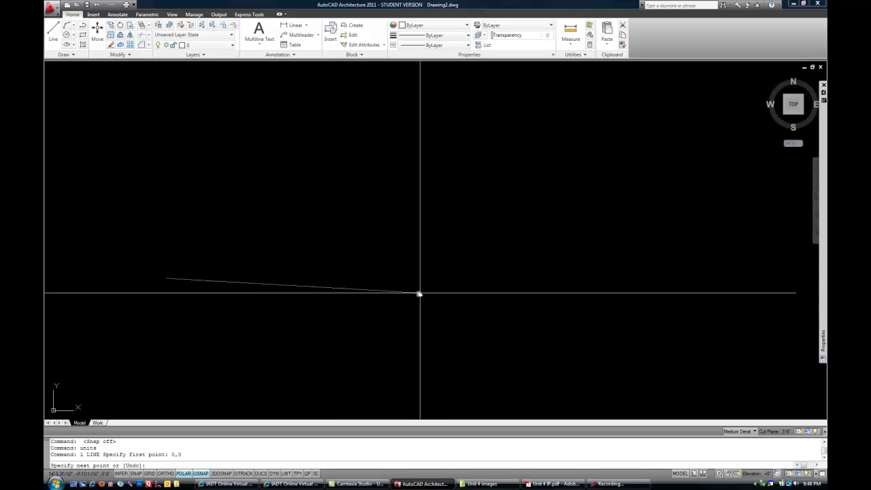
pyautogui.moveTo(418, 293); pyautogui.dragTo(477, 268, button='middle')
pyautogui.scroll(1, 469, 263)
pyautogui.scroll(-1, 472, 258)
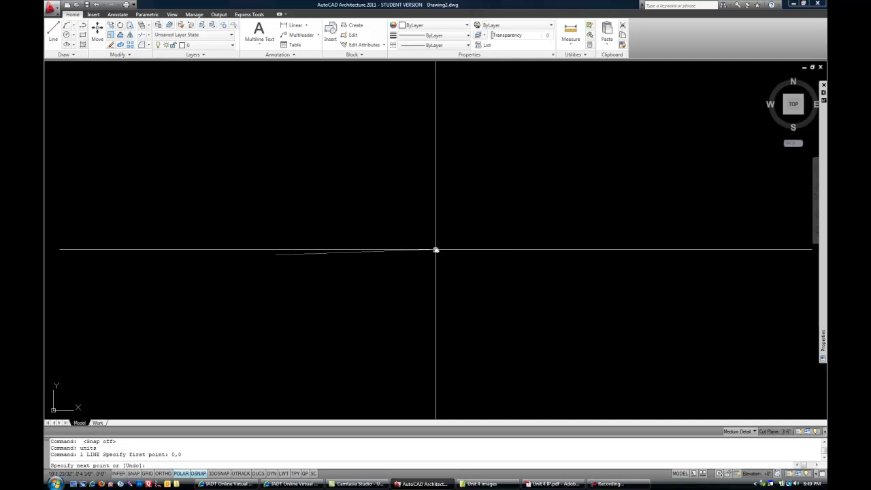
pyautogui.moveTo(435, 256); pyautogui.dragTo(473, 241, button='middle')
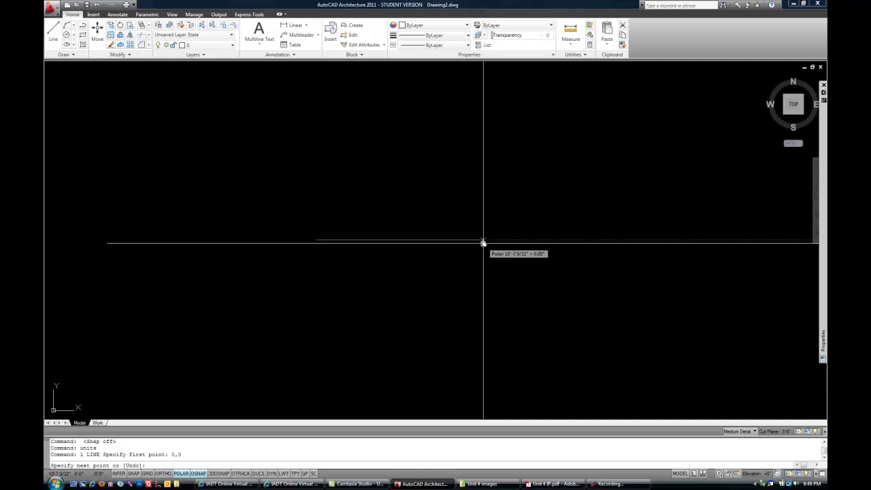
pyautogui.write('19')
pyautogui.press('Return')
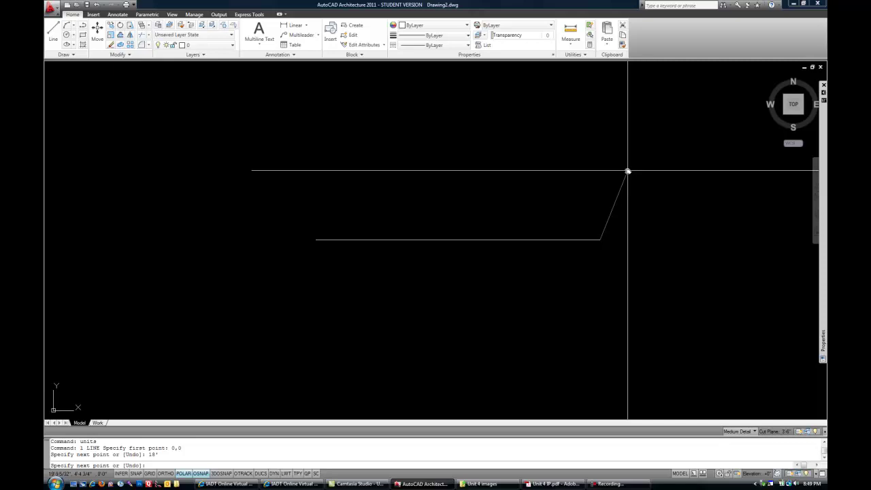
# - Examine the right end of the bottom wall line at different magnifications and end the Line command
pyautogui.scroll(4, 590, 197)
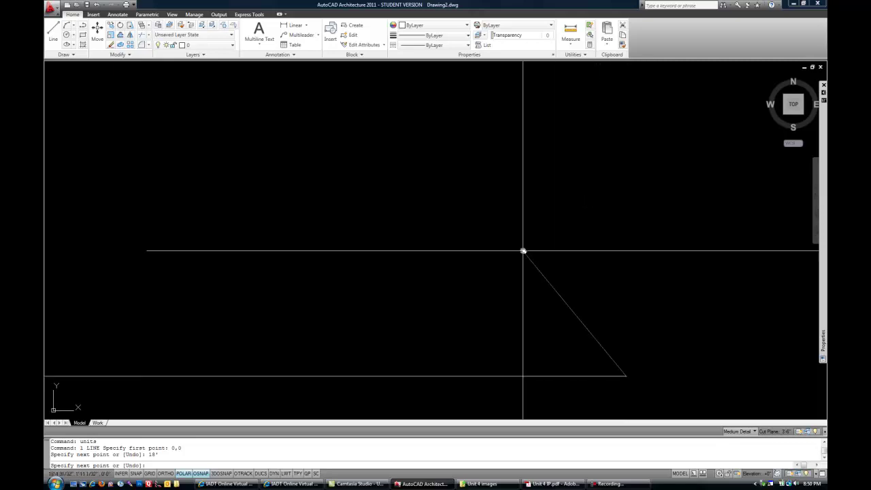
pyautogui.moveTo(522, 251)
pyautogui.mouseDown(button='middle')
pyautogui.moveTo(685, 192)
pyautogui.moveTo(564, 202)
pyautogui.moveTo(653, 190)
pyautogui.mouseUp(button='middle')
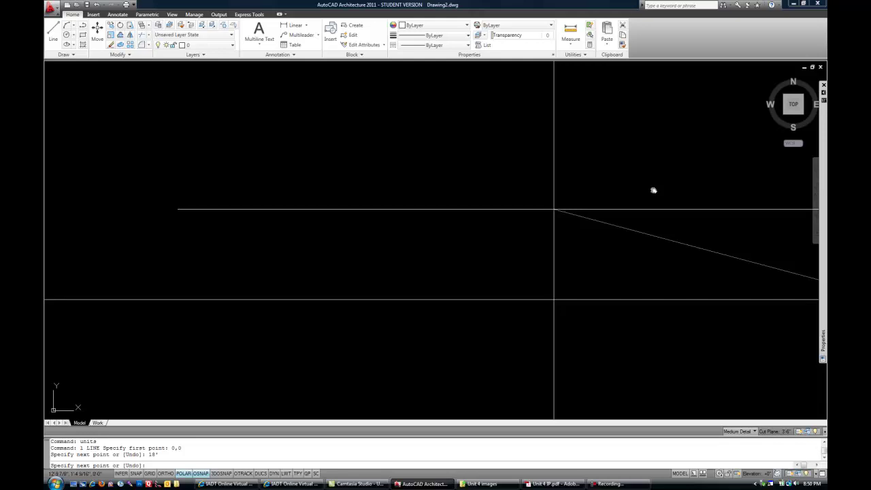
pyautogui.moveTo(651, 188)
pyautogui.mouseDown(button='middle')
pyautogui.moveTo(667, 197)
pyautogui.moveTo(660, 200)
pyautogui.mouseUp(button='middle')
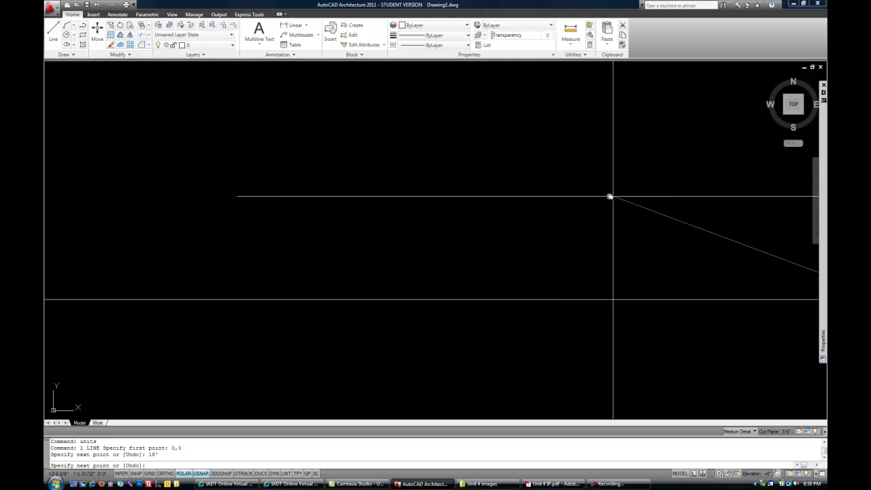
pyautogui.scroll(-5, 608, 196)
pyautogui.scroll(2, 623, 194)
pyautogui.moveTo(638, 184)
pyautogui.mouseDown(button='middle')
pyautogui.moveTo(548, 224)
pyautogui.moveTo(545, 259)
pyautogui.mouseUp(button='middle')
pyautogui.scroll(2, 546, 226)
pyautogui.scroll(-3, 546, 226)
pyautogui.scroll(2, 545, 259)
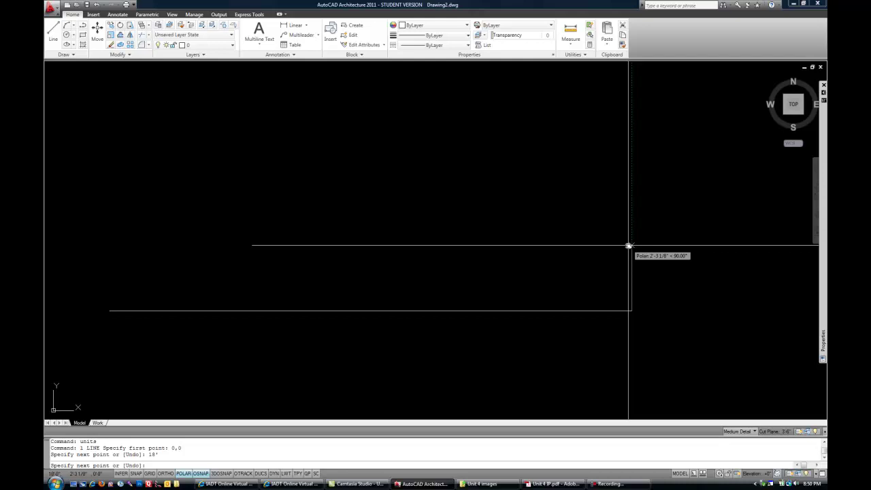
pyautogui.press('Escape')
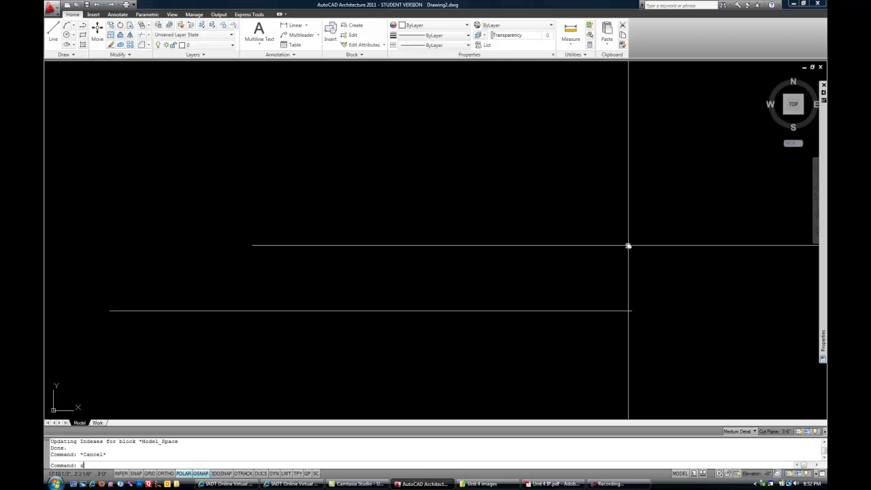
# - Zoom to the drawing's extents and inspect the whole wall line closer and farther away
pyautogui.press('Return')
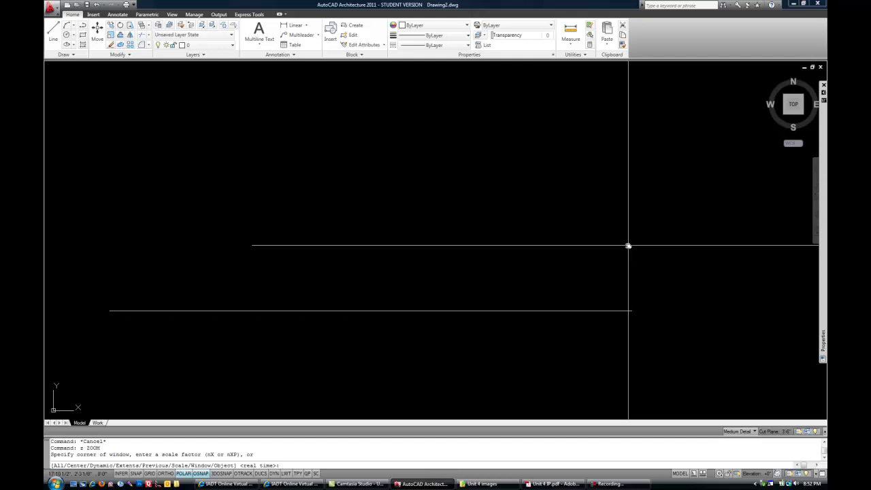
pyautogui.write('e')
pyautogui.press('Return')
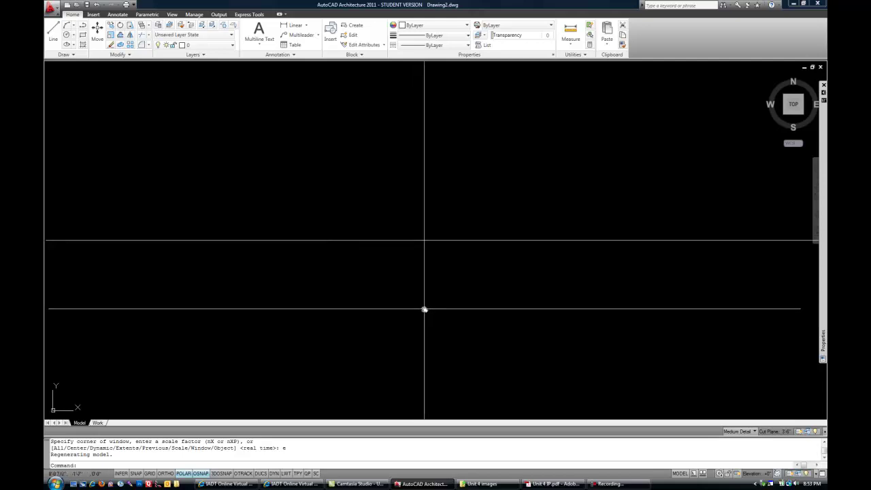
pyautogui.scroll(-2, 425, 306)
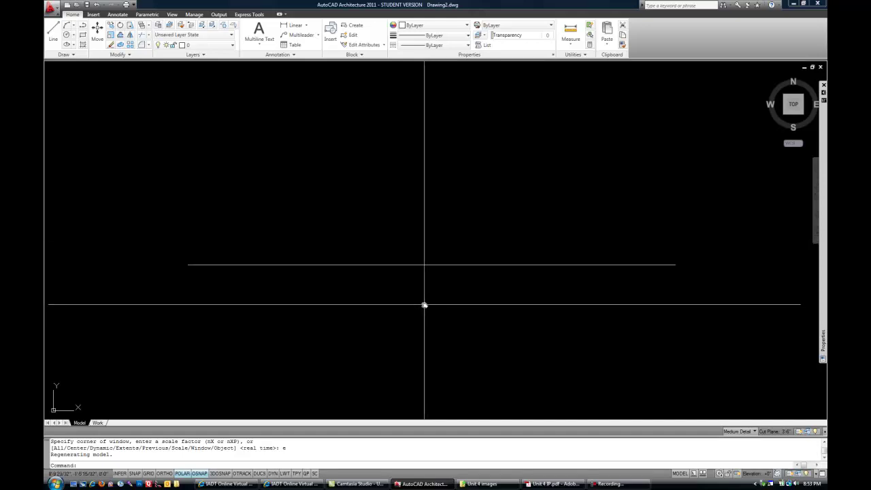
pyautogui.scroll(2, 433, 286)
pyautogui.scroll(-2, 431, 284)
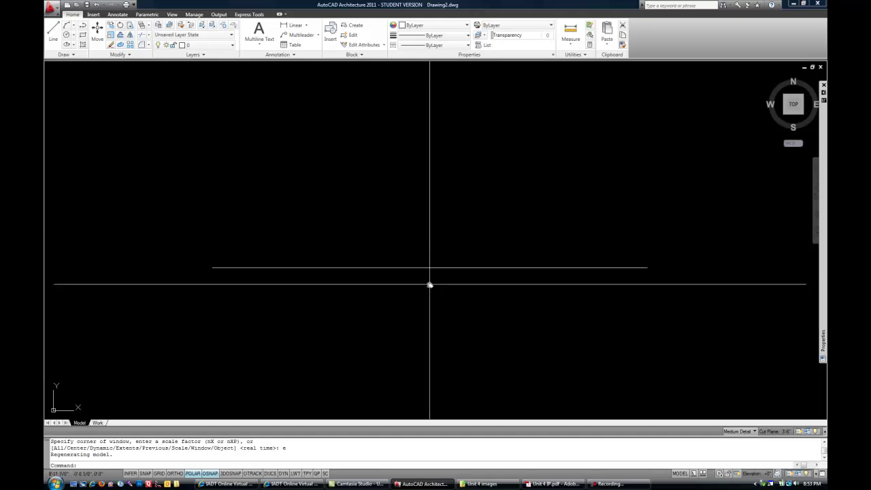
pyautogui.scroll(2, 429, 285)
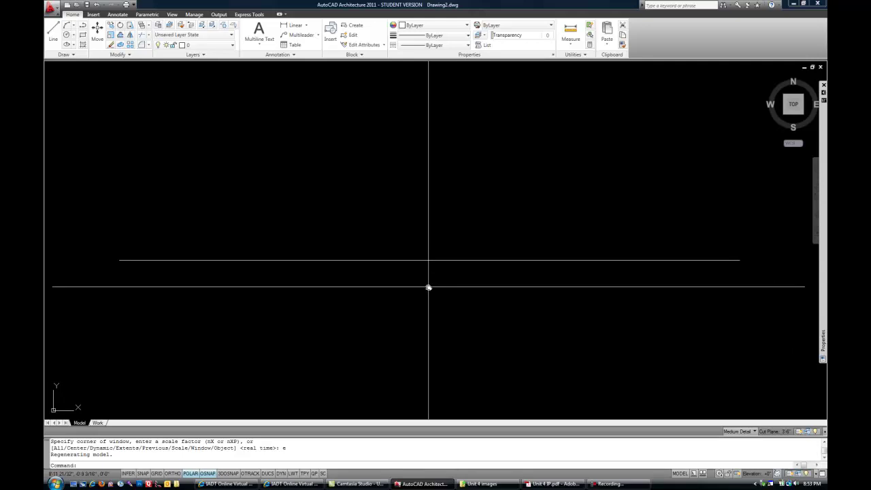
pyautogui.scroll(-2, 430, 293)
pyautogui.scroll(2, 426, 302)
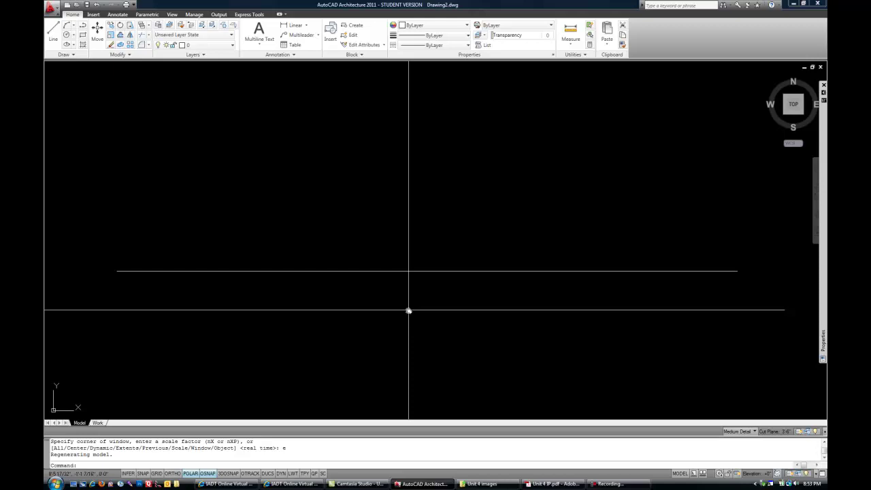
# - Regenerate the model with the REGEN command and view the whole bottom wall line
pyautogui.write('re')
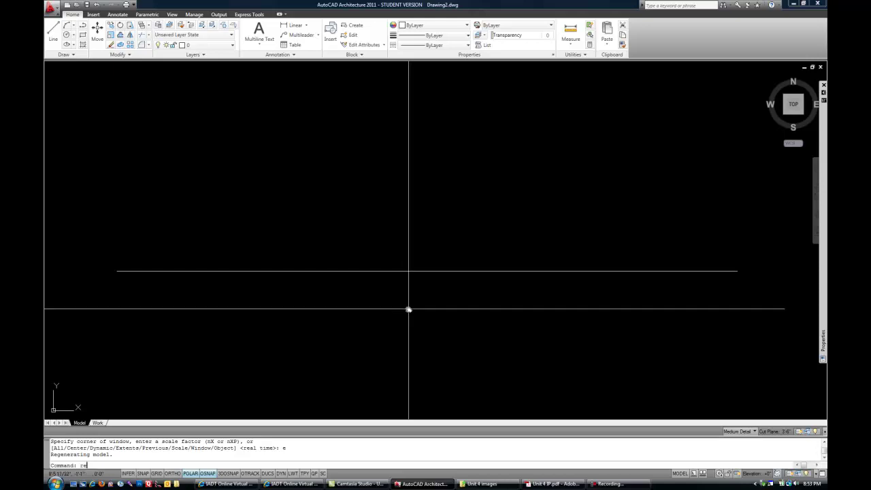
pyautogui.press('Return')
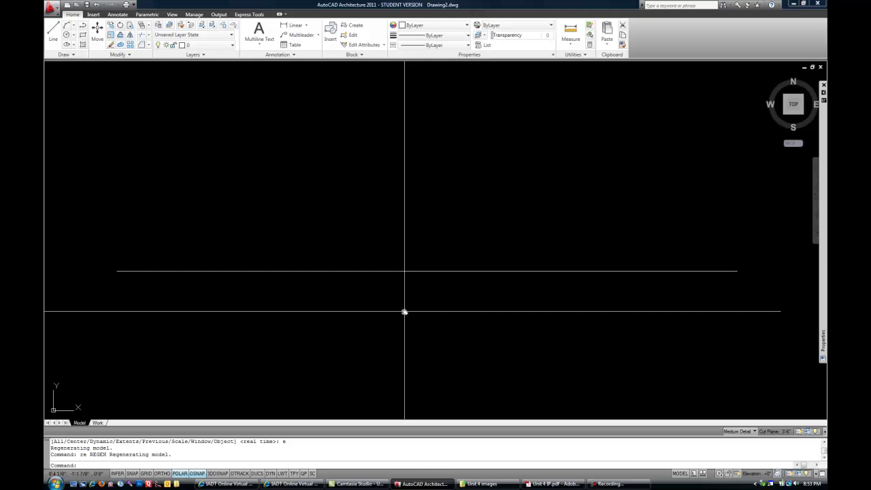
pyautogui.scroll(-2, 404, 312)
pyautogui.scroll(1, 414, 322)
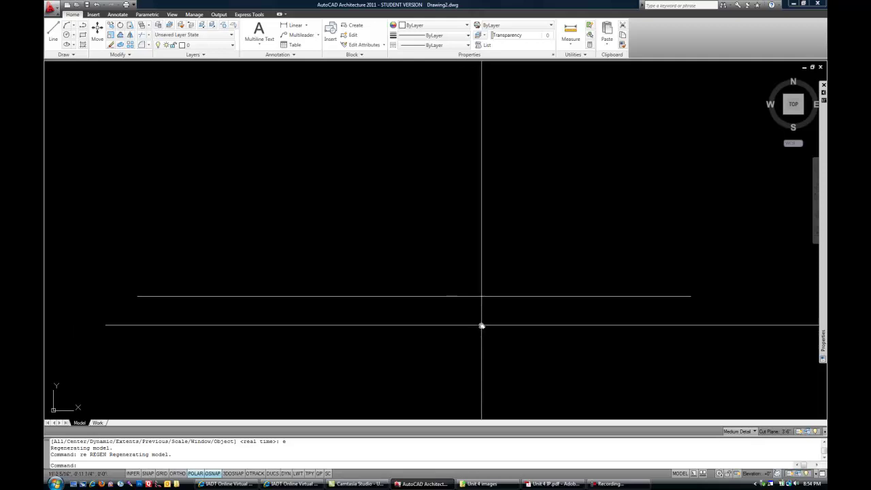
# - Draw the right wall line 20' straight up from the right endpoint of the bottom wall line
pyautogui.write('l')
pyautogui.press('Return')
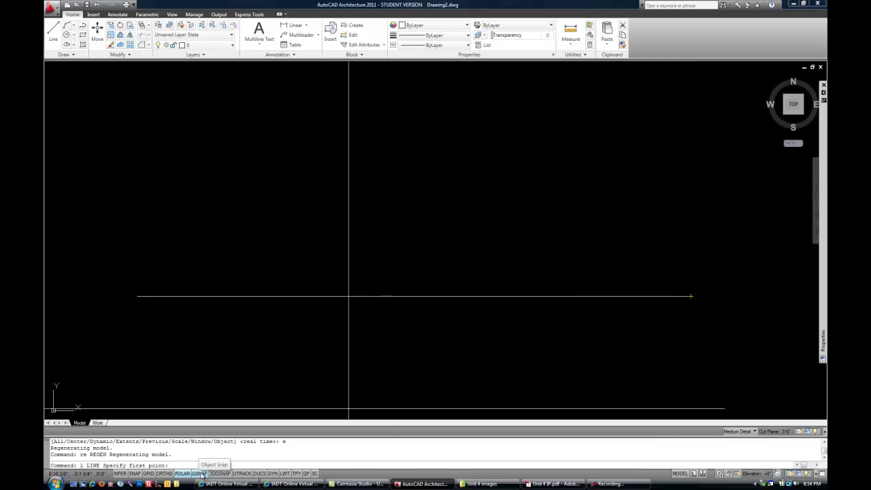
pyautogui.click(202, 474)
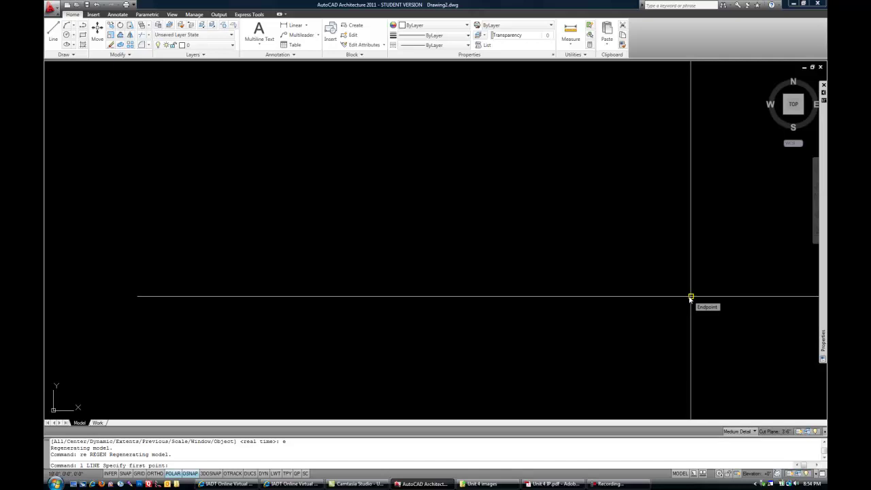
pyautogui.click(690, 297)
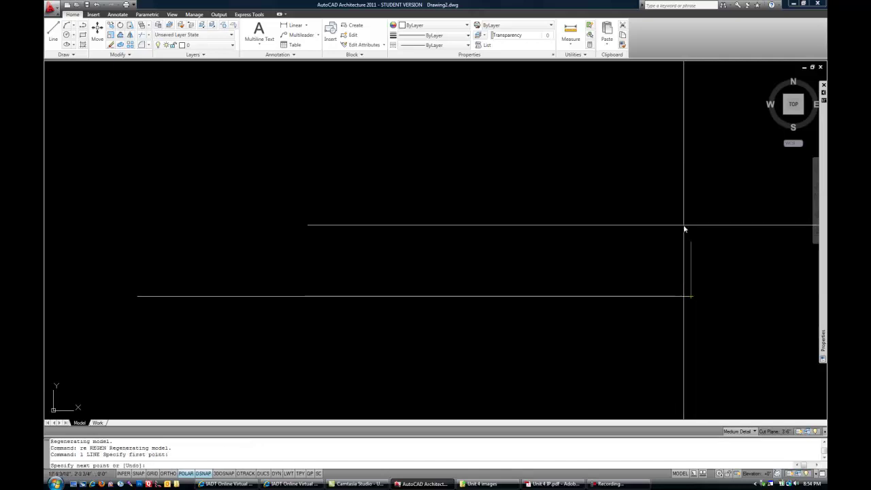
pyautogui.scroll(-2, 688, 136)
pyautogui.moveTo(704, 142); pyautogui.dragTo(524, 235, button='middle')
pyautogui.scroll(2, 524, 236)
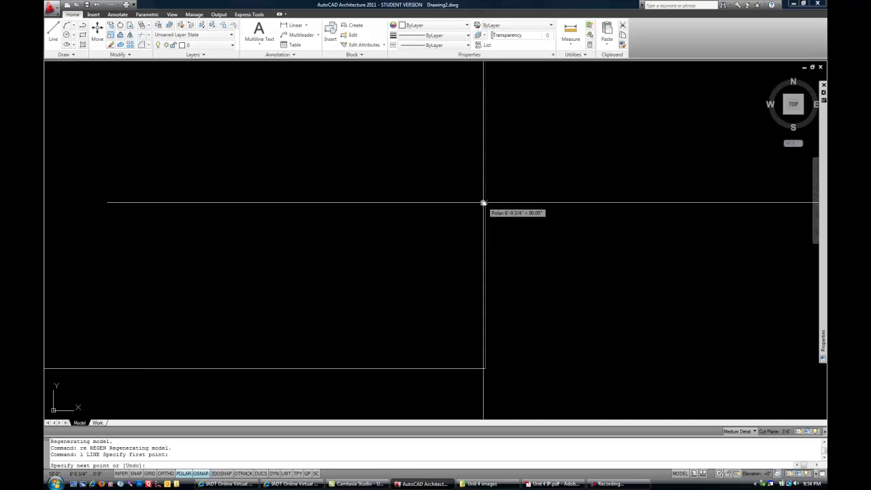
pyautogui.write('20')
pyautogui.press('Return')
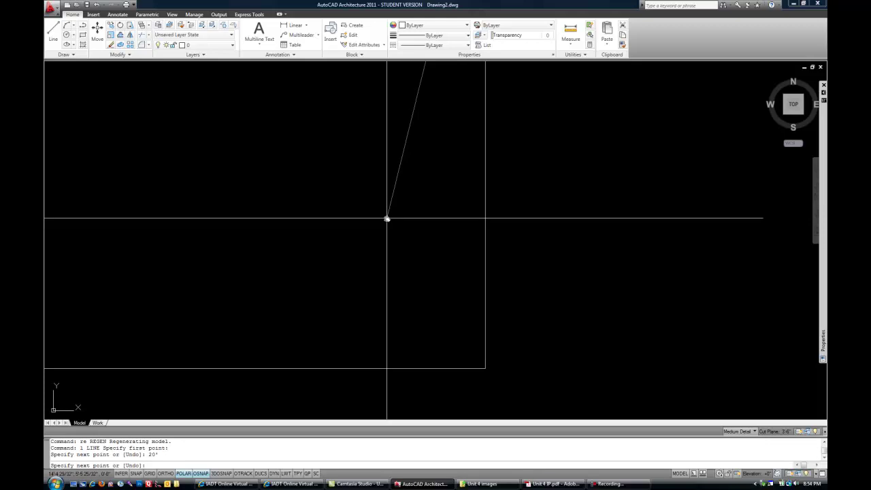
# - Continue the outline with an 18' horizontal top wall segment running left from the right wall's upper end
pyautogui.scroll(-4, 367, 228)
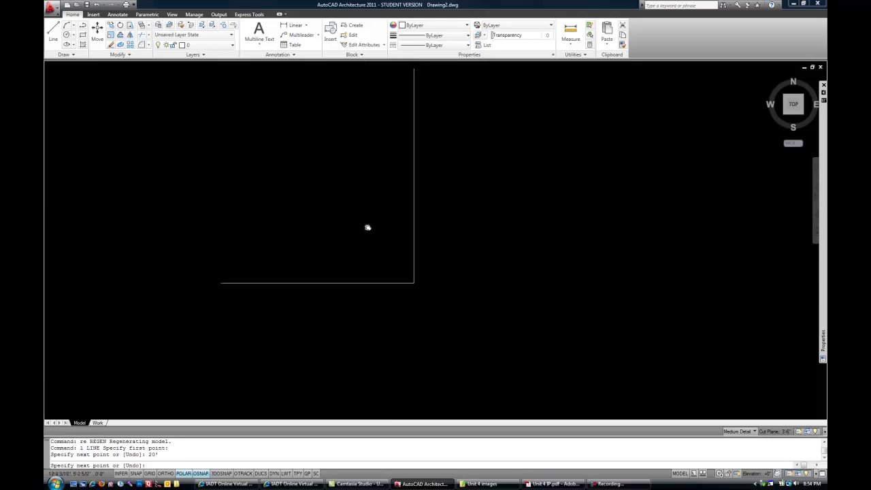
pyautogui.scroll(2, 334, 166)
pyautogui.moveTo(334, 166)
pyautogui.mouseDown(button='middle')
pyautogui.moveTo(340, 196)
pyautogui.moveTo(406, 229)
pyautogui.moveTo(412, 220)
pyautogui.mouseUp(button='middle')
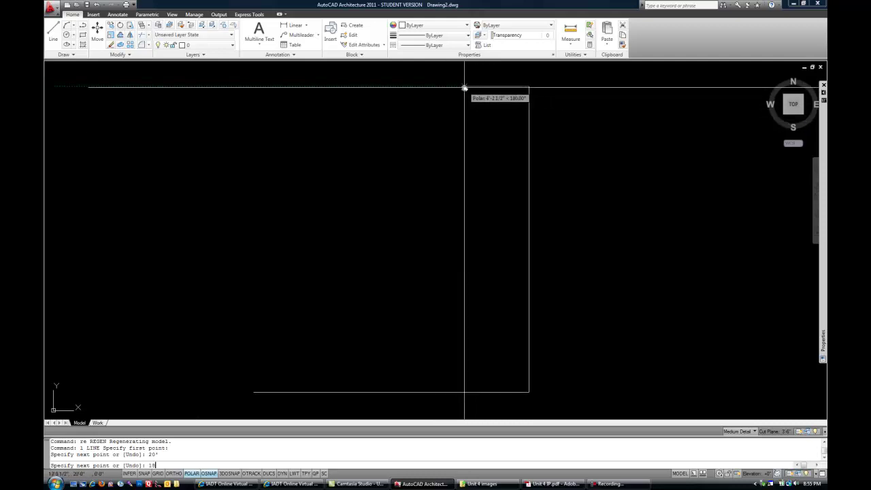
pyautogui.press('Return')
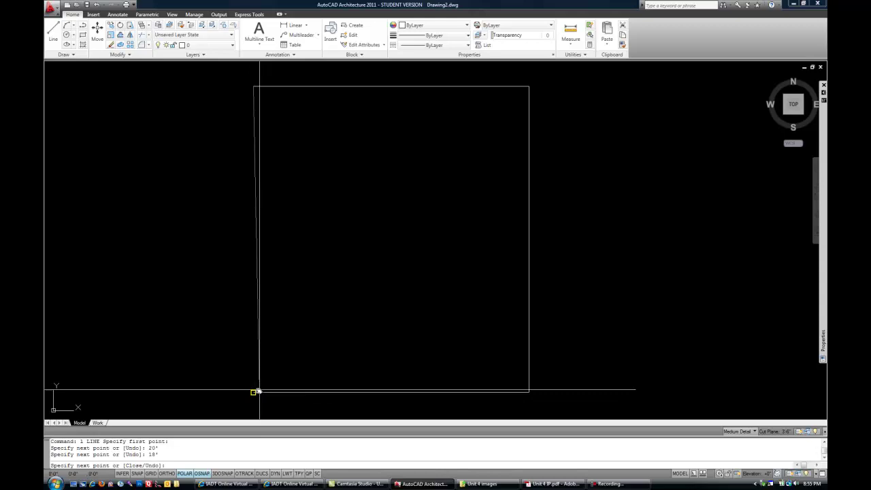
# - Close the exterior outline with the left wall line down to the bottom wall's left endpoint, ending the line command
pyautogui.click(253, 392)
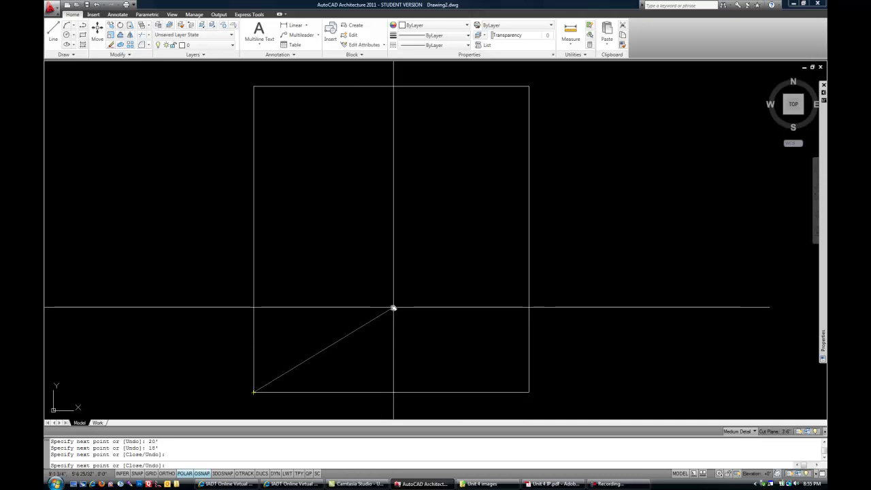
pyautogui.press('Escape')
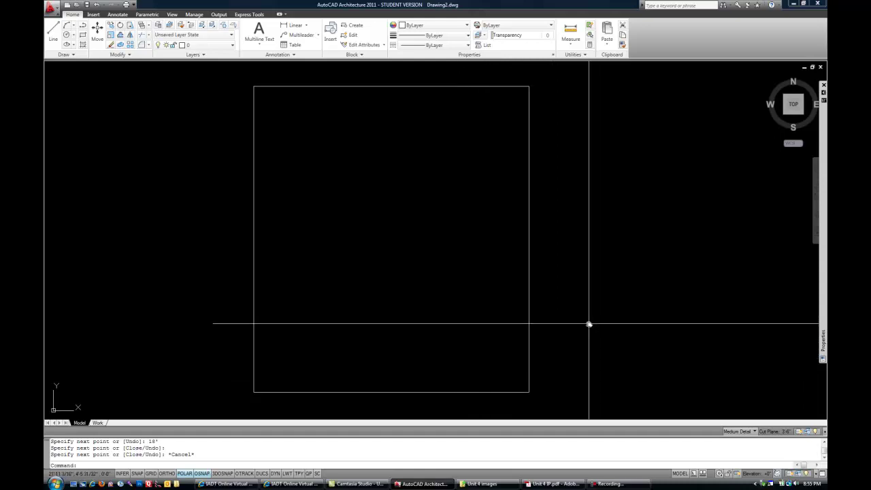
# - Consult the walls in the PDF plan and offset the top wall line 4" toward the room's interior
pyautogui.click(540, 483)
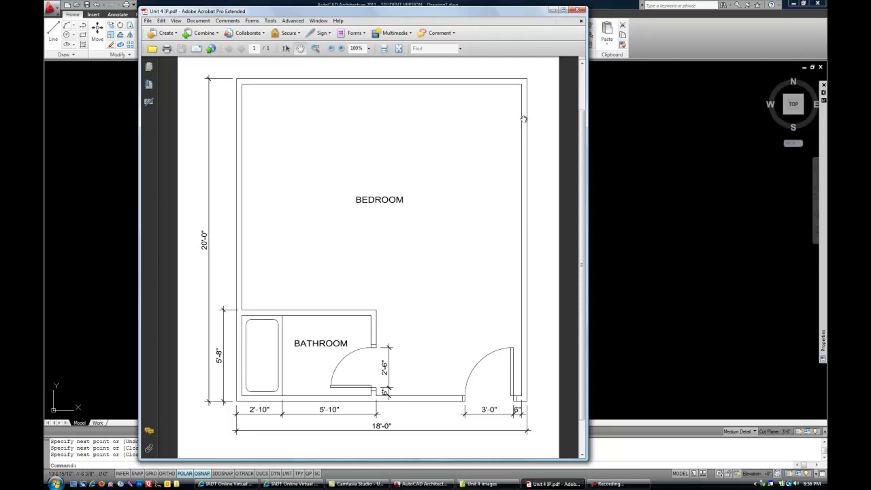
pyautogui.click(553, 10)
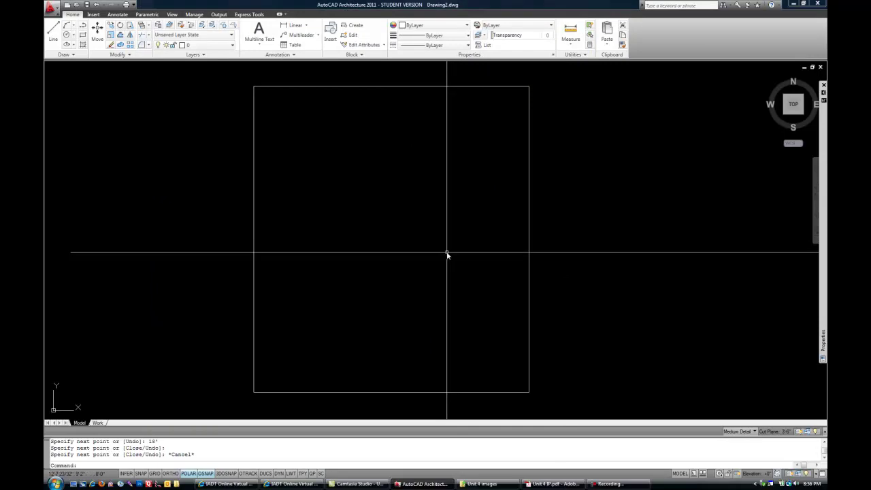
pyautogui.write('o')
pyautogui.press('Return')
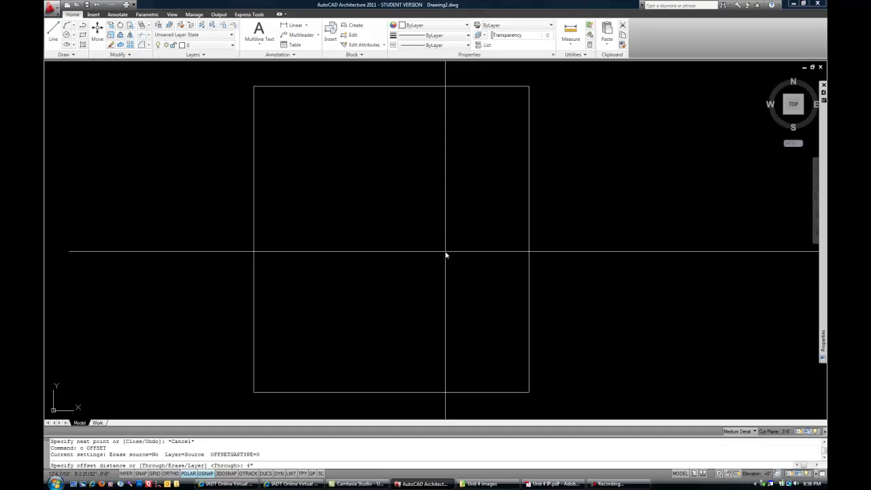
pyautogui.press('Return')
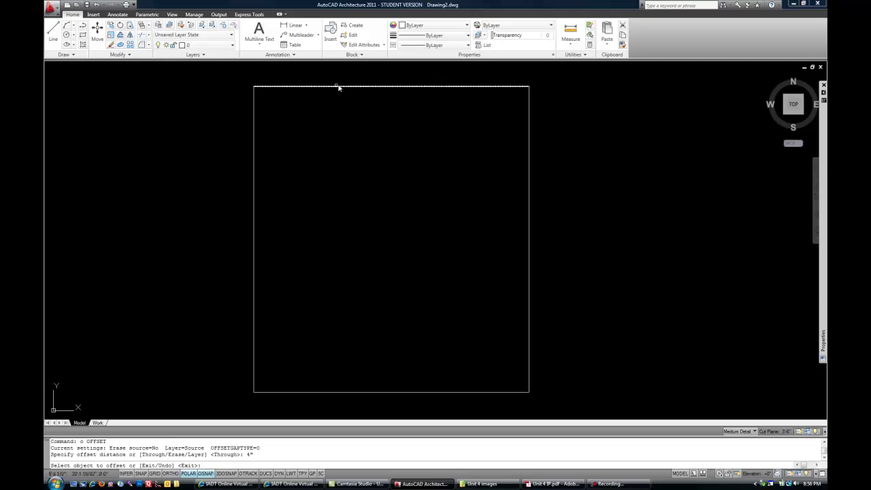
pyautogui.click(338, 87)
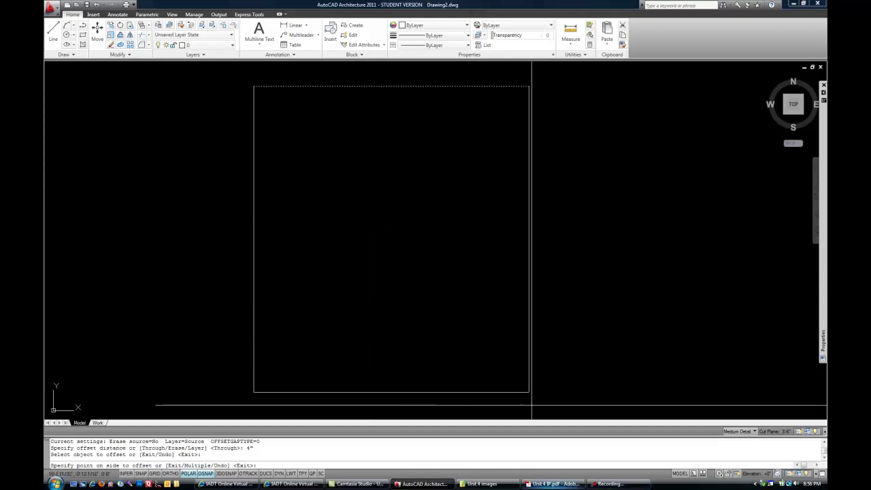
pyautogui.click(553, 484)
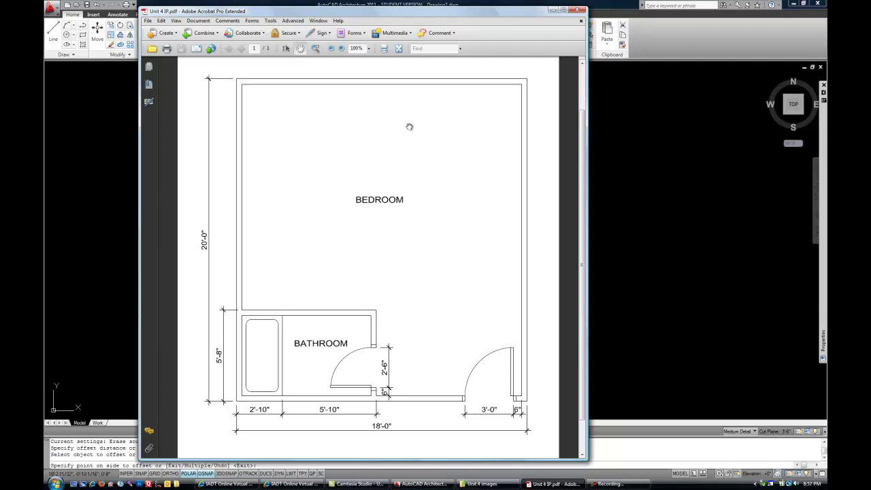
pyautogui.click(553, 10)
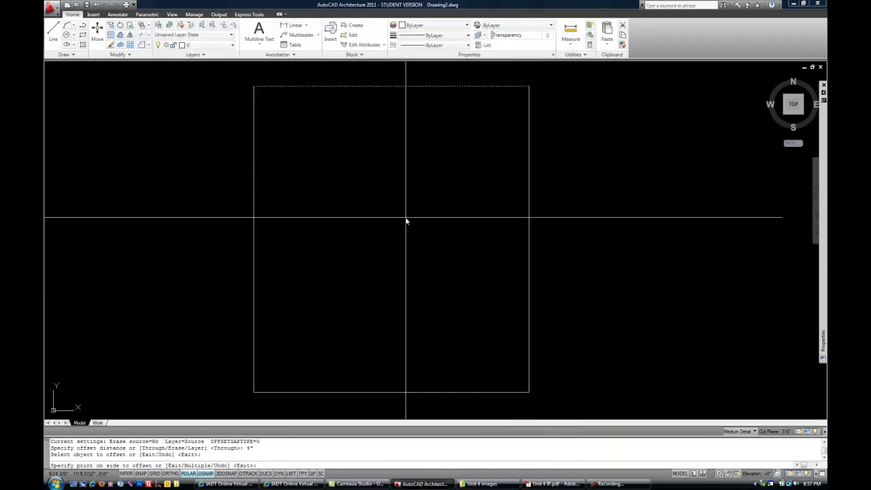
pyautogui.click(384, 192)
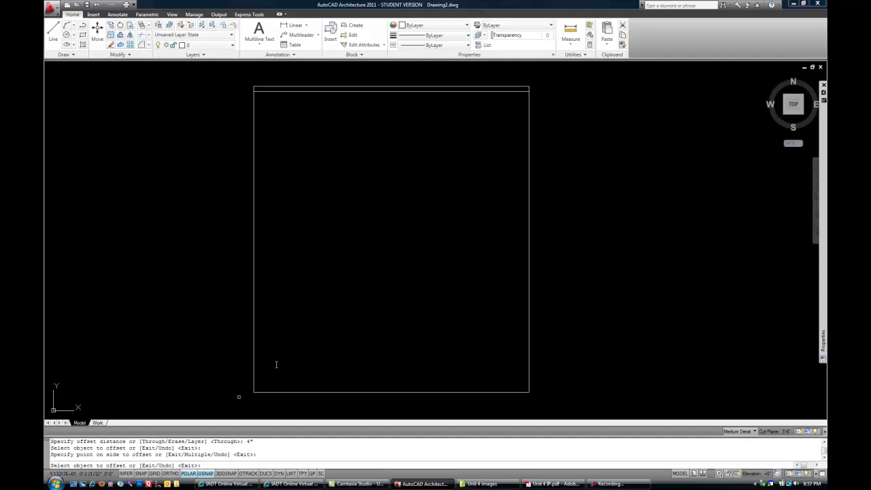
# - Offset the left, bottom and right wall lines 4" toward the room's interior and end the offset command
pyautogui.click(252, 289)
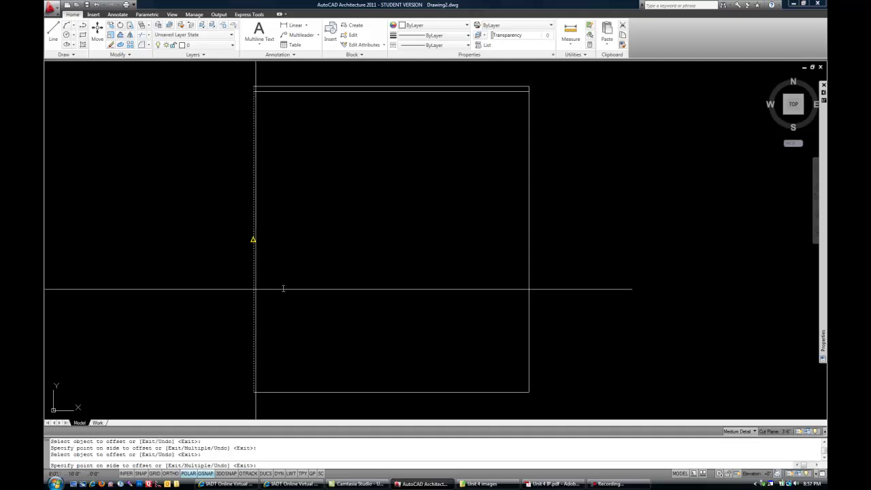
pyautogui.click(386, 240)
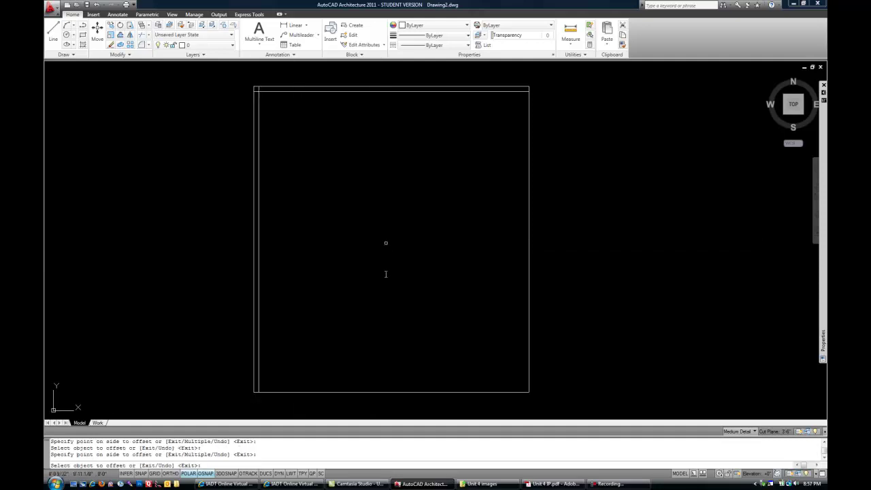
pyautogui.click(385, 392)
pyautogui.click(443, 336)
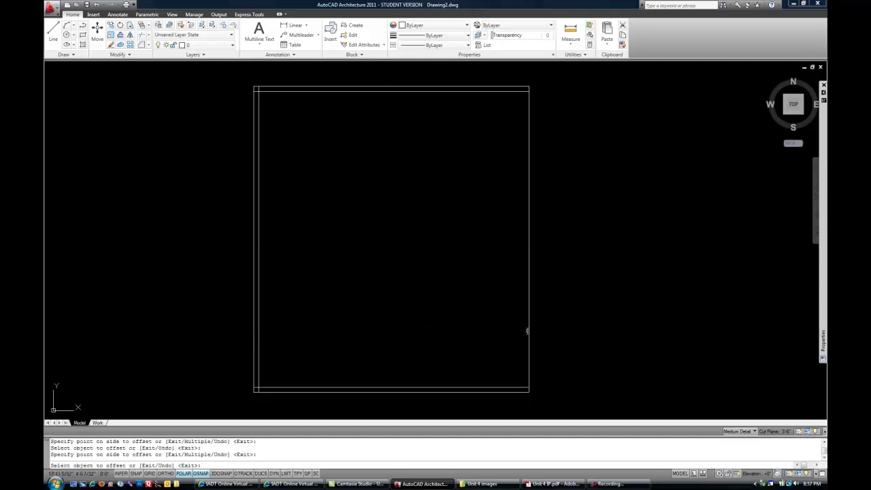
pyautogui.click(528, 331)
pyautogui.click(461, 318)
pyautogui.press('Return')
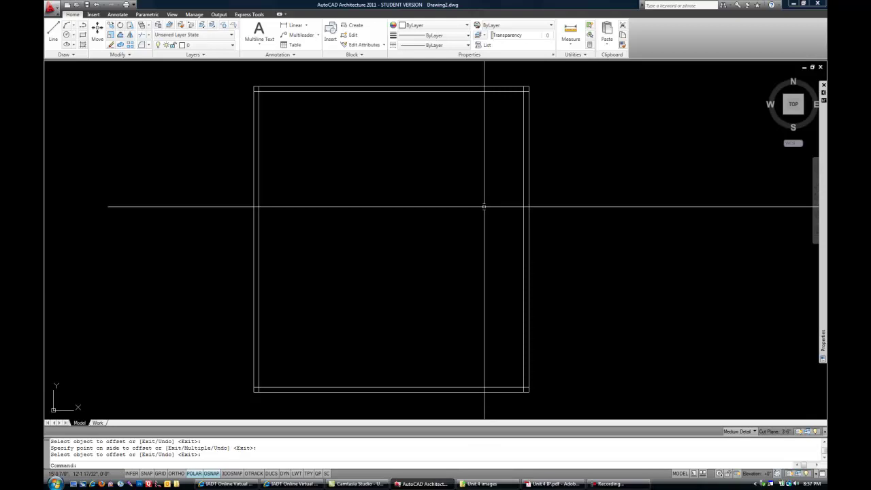
# - Examine the crossing inner wall lines at the upper-left corner and compare them with the corners in the PDF plan
pyautogui.moveTo(341, 149); pyautogui.dragTo(380, 195, button='middle')
pyautogui.scroll(3, 385, 167)
pyautogui.scroll(1, 455, 241)
pyautogui.scroll(4, 481, 265)
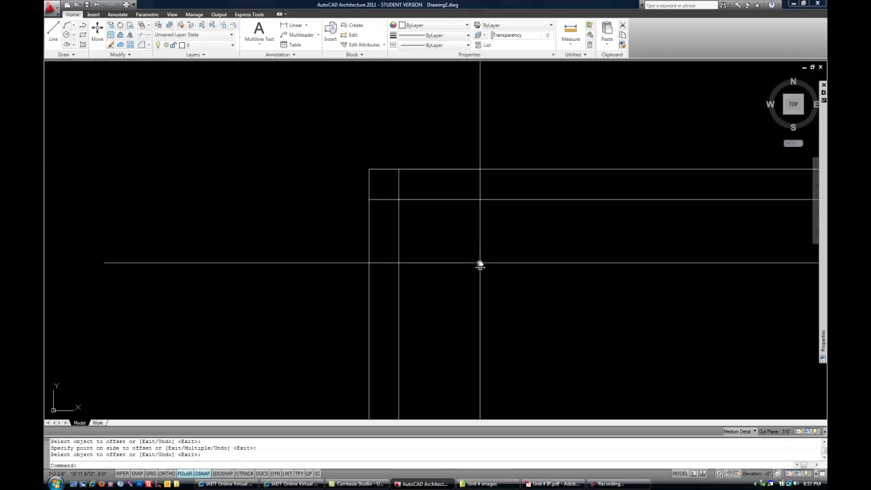
pyautogui.scroll(2, 471, 243)
pyautogui.moveTo(471, 243); pyautogui.dragTo(467, 273, button='middle')
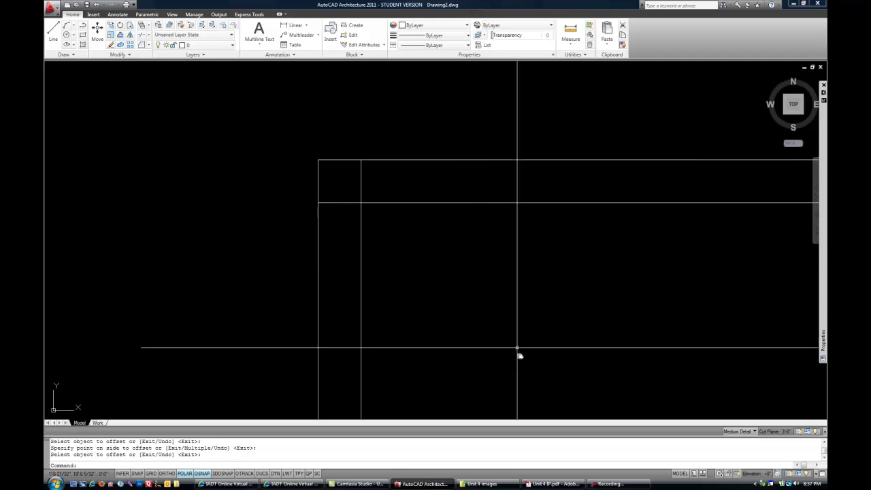
pyautogui.click(551, 483)
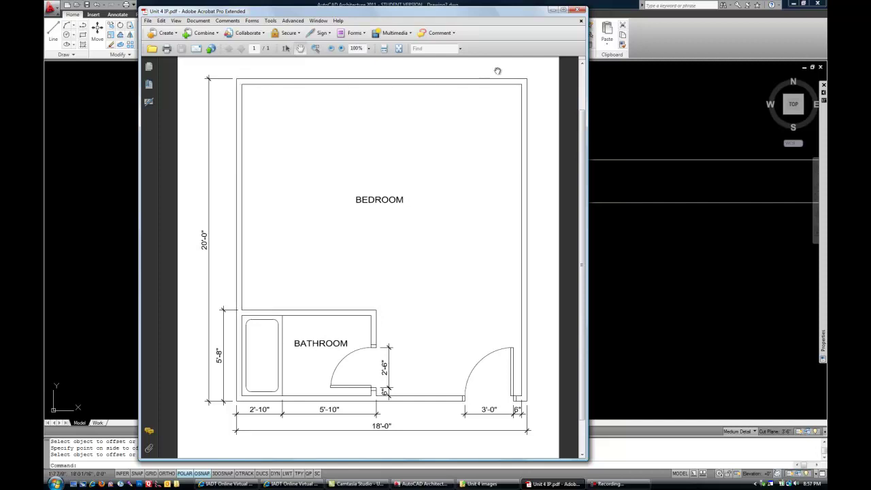
pyautogui.click(552, 10)
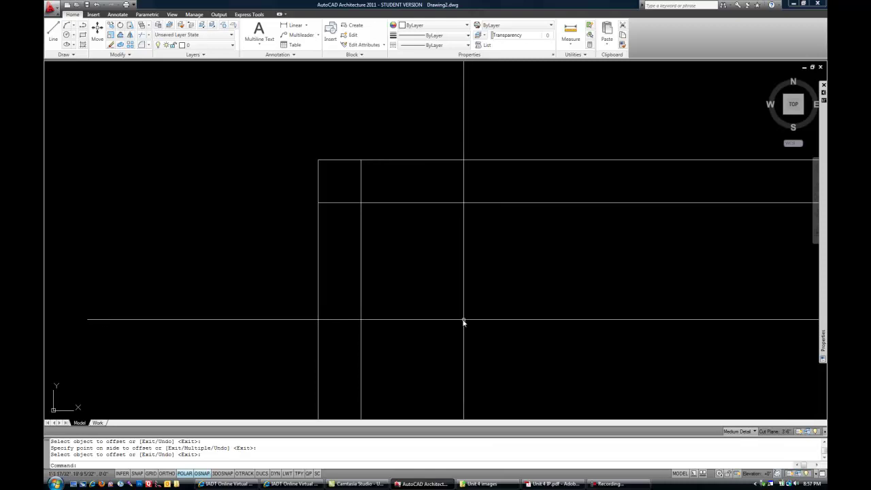
# - Try stretching the inner left wall line's upper end down to the inner top wall line, and undo the edit
pyautogui.click(361, 175)
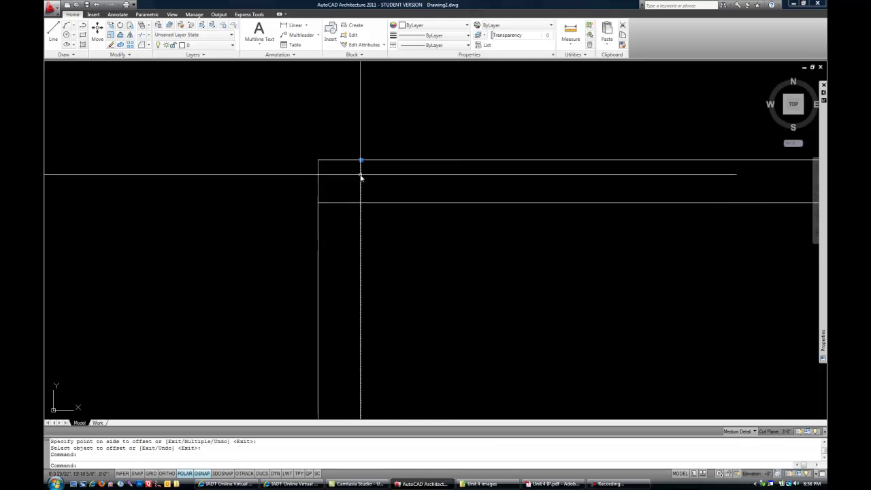
pyautogui.click(362, 160)
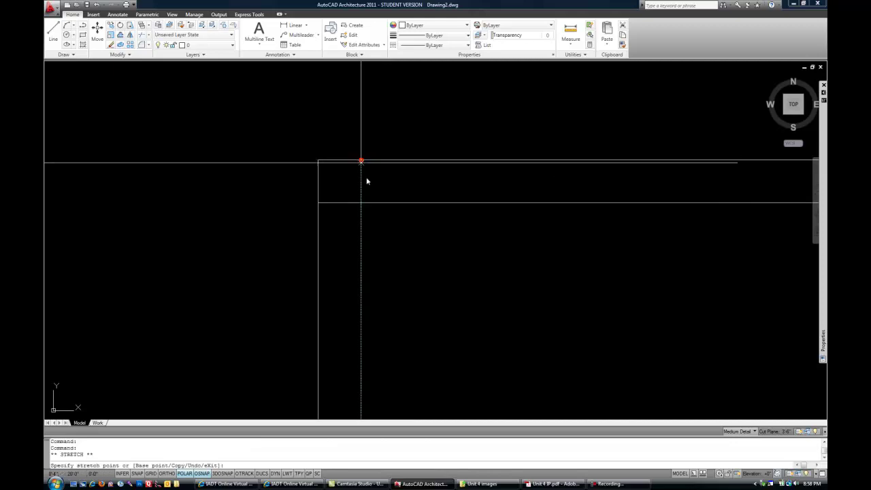
pyautogui.click(361, 203)
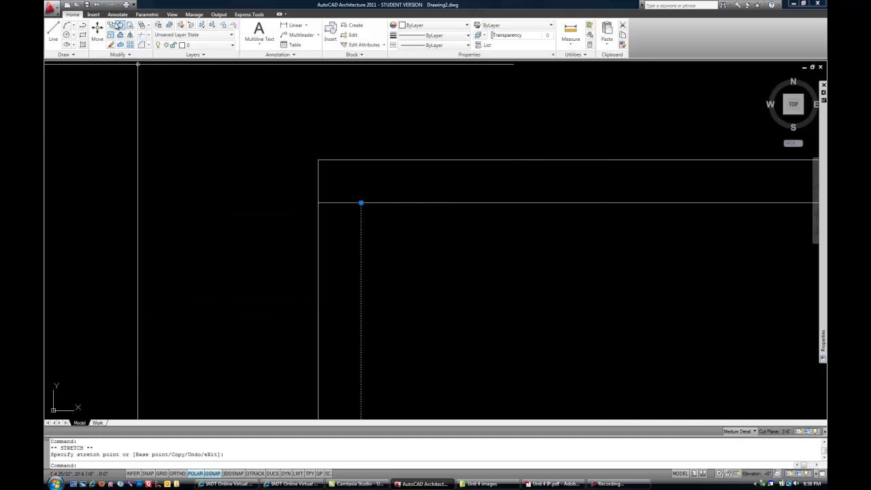
pyautogui.click(96, 5)
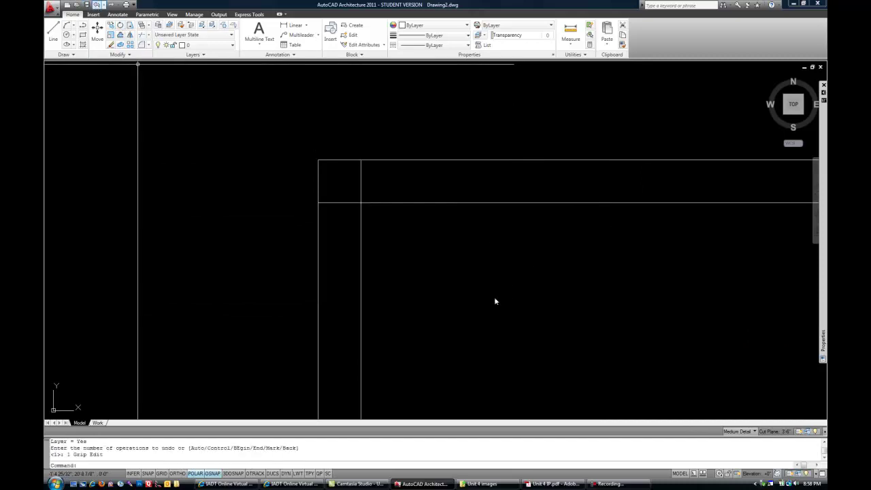
pyautogui.click(456, 277)
pyautogui.click(439, 302)
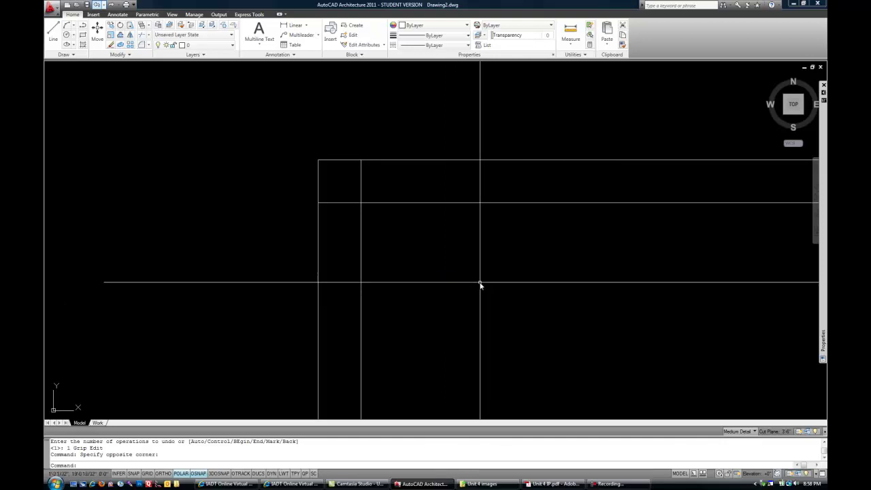
# - Try filleting the inner top and left wall lines at the upper-left corner, and undo the fillet
pyautogui.write('f')
pyautogui.press('Return')
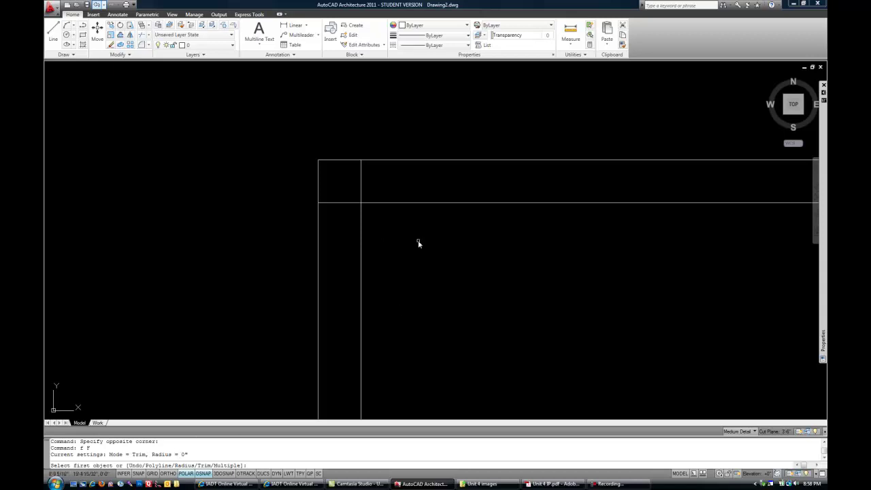
pyautogui.click(385, 203)
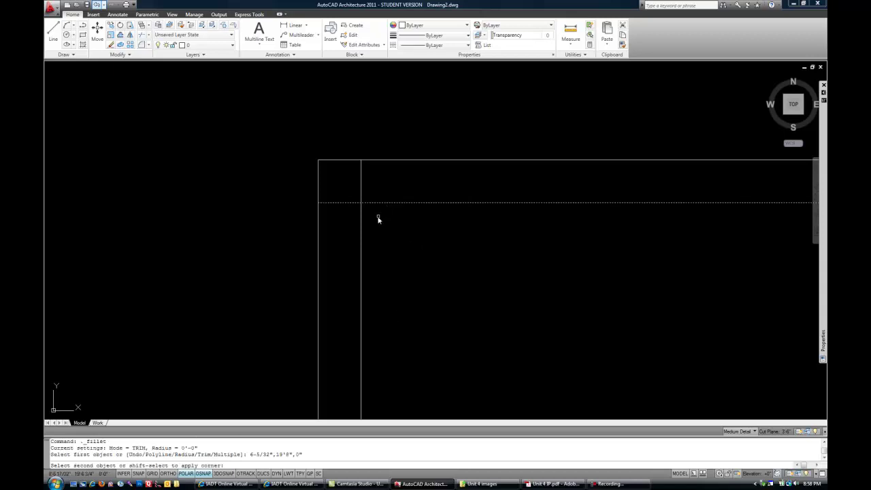
pyautogui.click(361, 227)
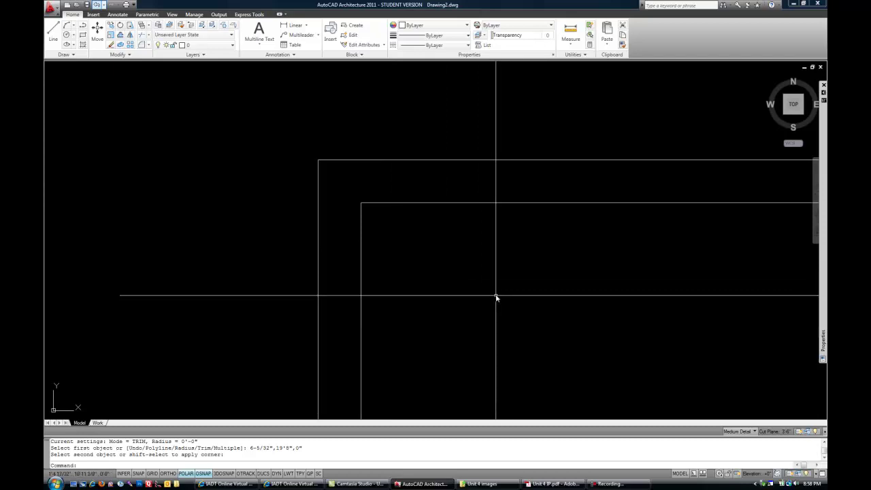
pyautogui.hotkey('ctrl', 'z')
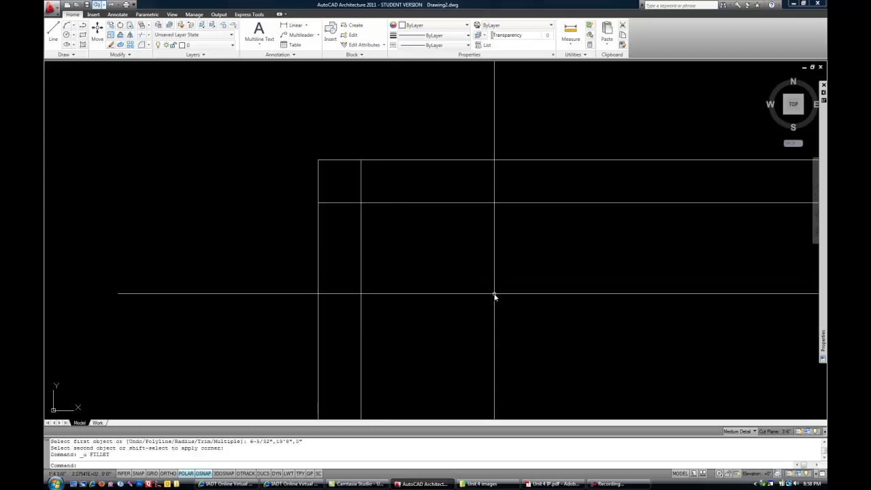
# - Fillet the inner top and left wall lines with a radius of 0 to clean up the upper-left corner
pyautogui.press('Return')
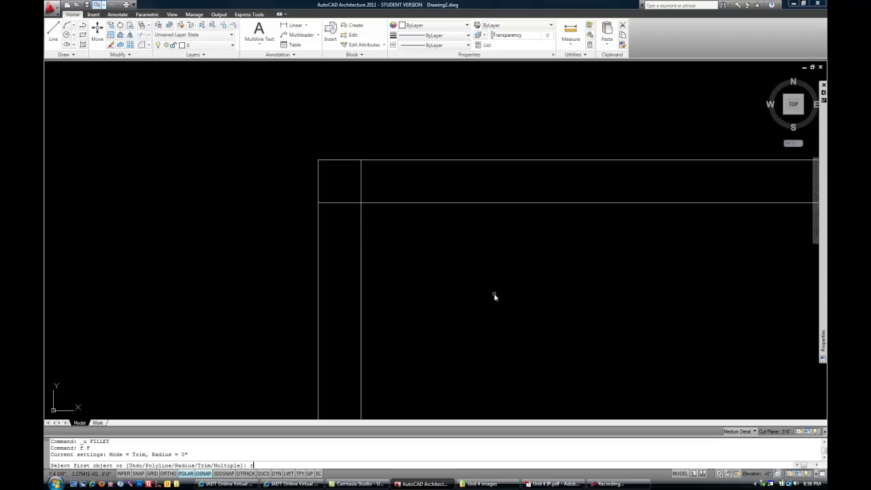
pyautogui.press('Return')
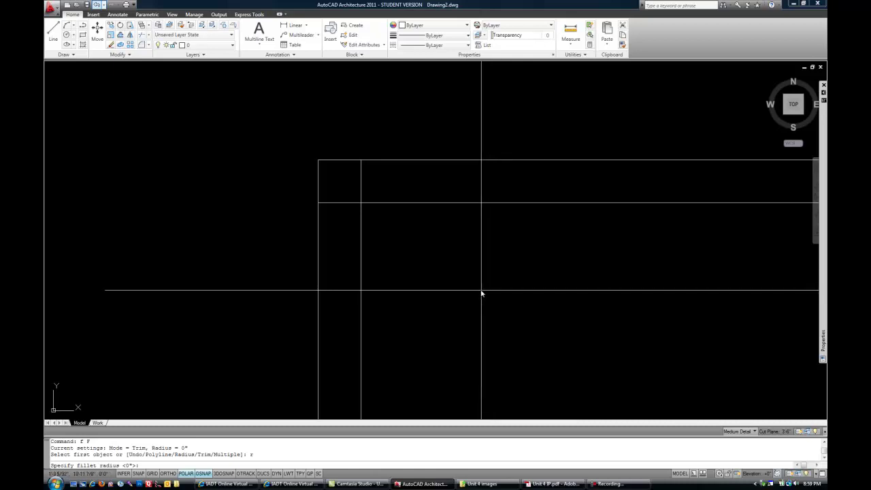
pyautogui.press('Return')
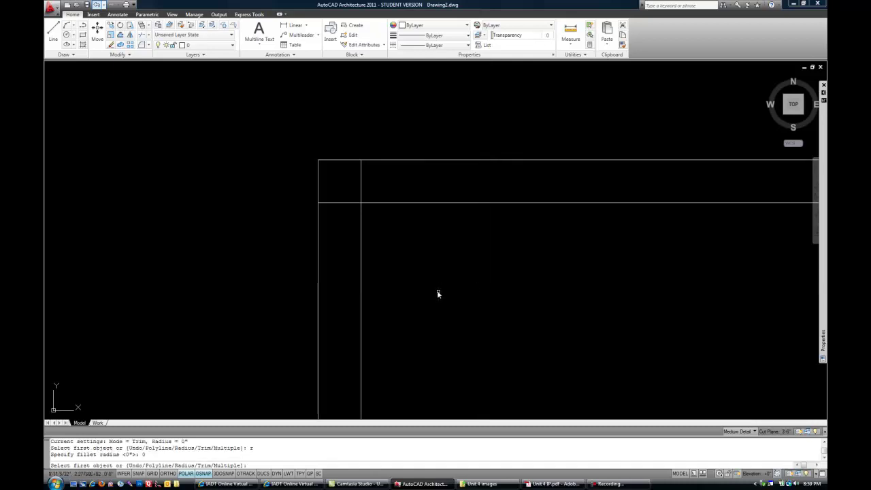
pyautogui.click(375, 202)
pyautogui.click(362, 221)
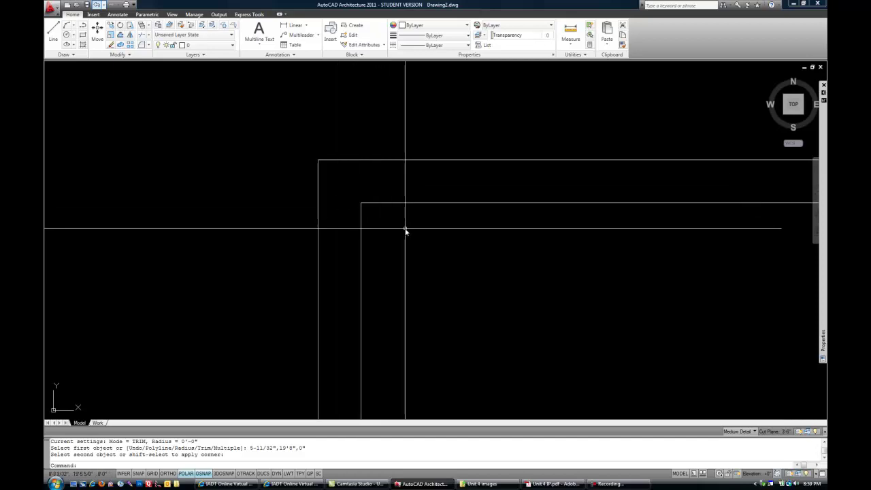
# - Fillet the inner top and right wall lines at the upper-right corner with the same zero radius
pyautogui.scroll(-3, 424, 245)
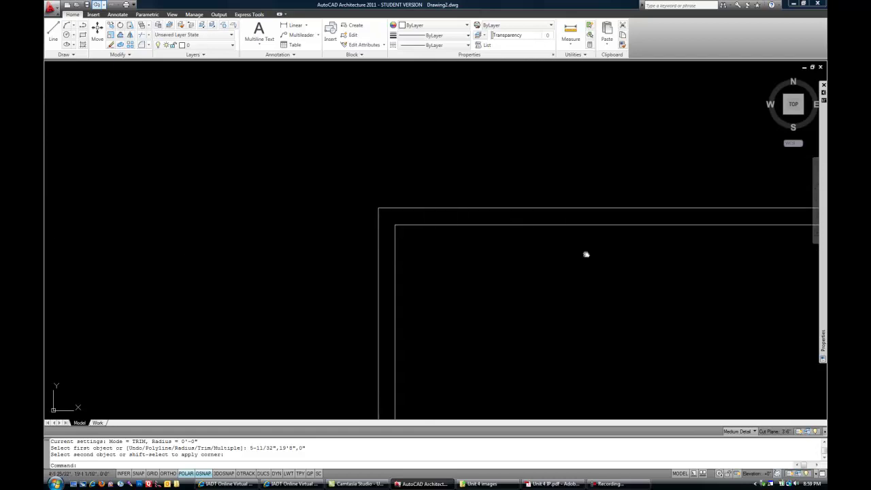
pyautogui.moveTo(586, 254)
pyautogui.mouseDown(button='middle')
pyautogui.moveTo(396, 237)
pyautogui.moveTo(499, 252)
pyautogui.moveTo(366, 264)
pyautogui.moveTo(449, 267)
pyautogui.moveTo(364, 253)
pyautogui.mouseUp(button='middle')
pyautogui.scroll(4, 506, 204)
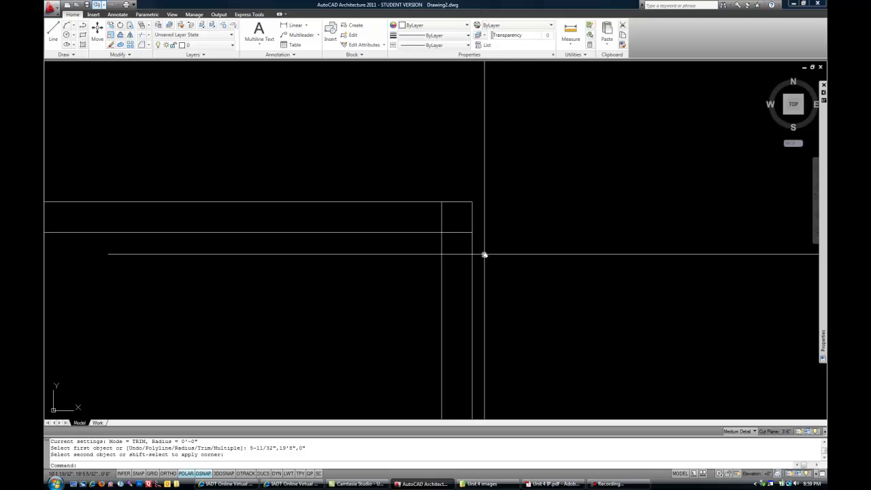
pyautogui.click(483, 252)
pyautogui.press('Return')
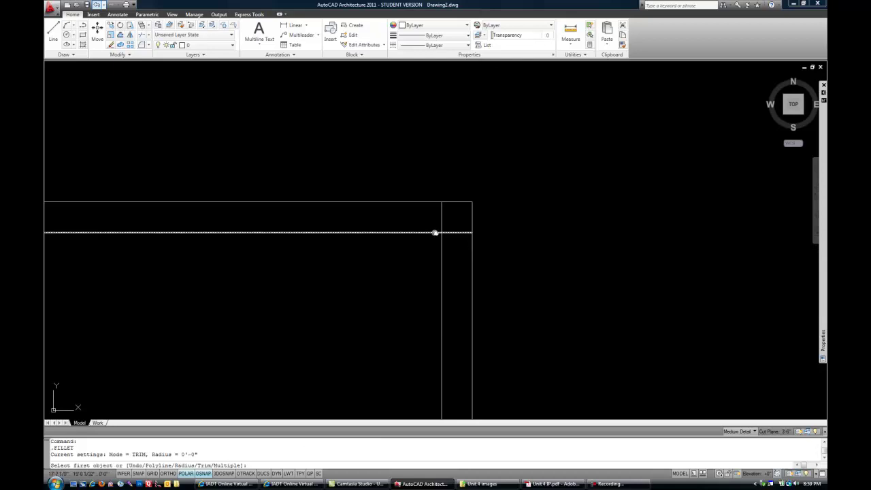
pyautogui.click(436, 233)
pyautogui.click(442, 239)
pyautogui.scroll(-4, 447, 233)
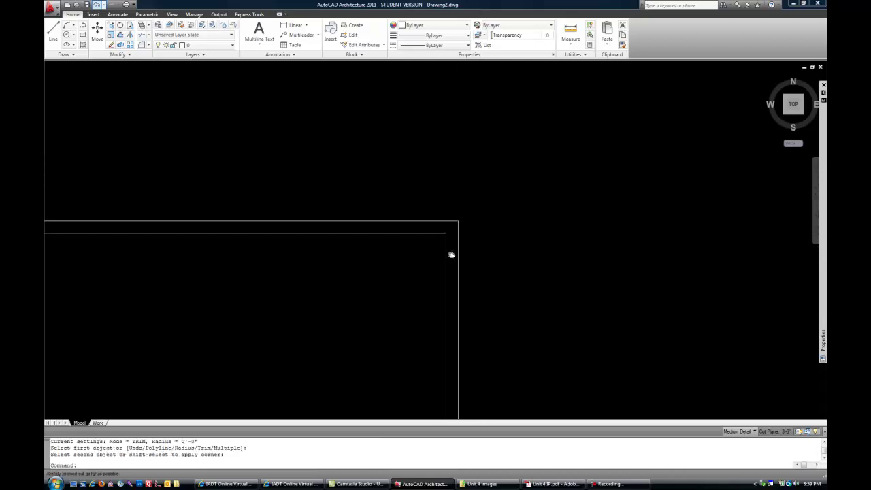
# - Fillet the inner right and bottom wall lines with zero radius to clean up the lower-right corner
pyautogui.moveTo(459, 317); pyautogui.dragTo(453, 224, button='middle')
pyautogui.scroll(-3, 453, 223)
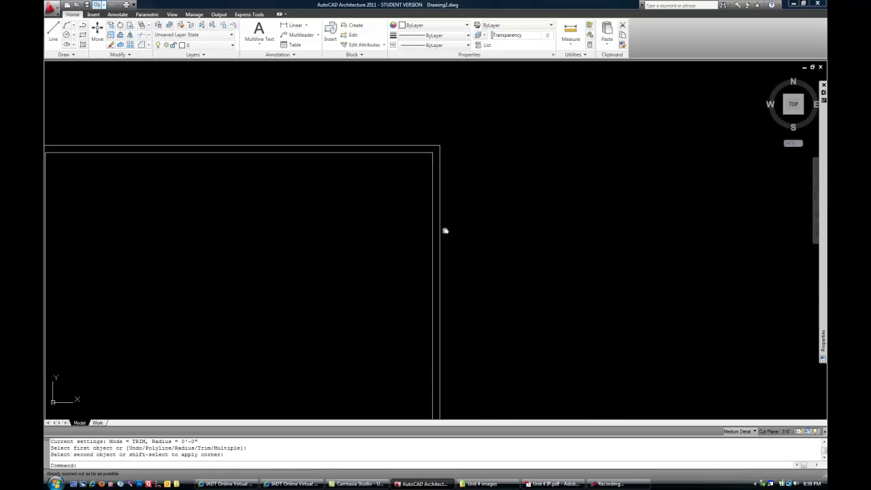
pyautogui.scroll(8, 428, 333)
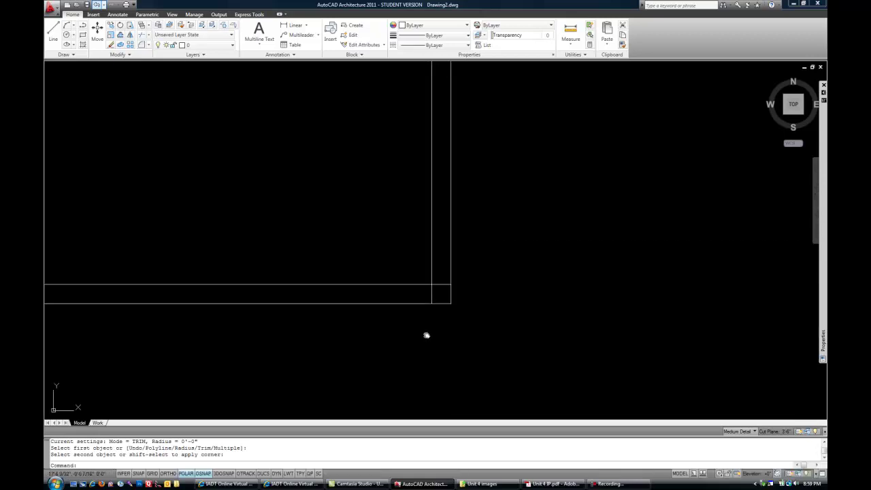
pyautogui.press('Return')
pyautogui.click(433, 259)
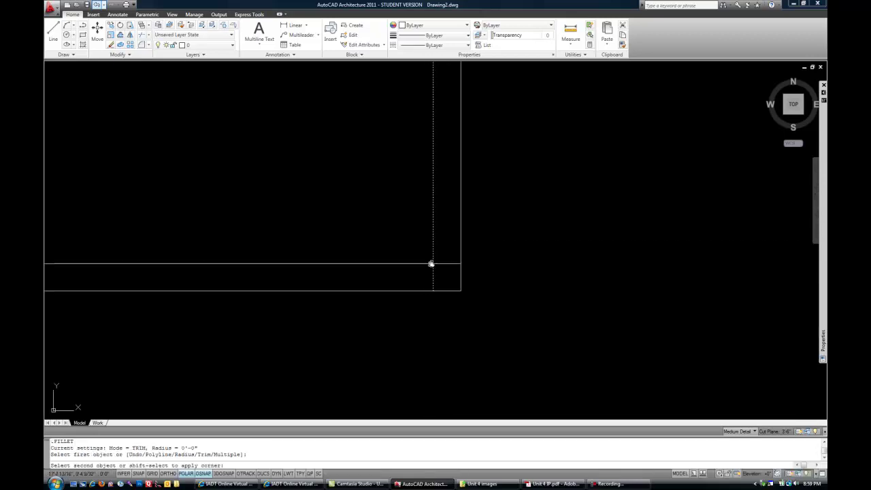
pyautogui.click(429, 262)
# - Fillet the inner bottom and left wall lines at the lower-left corner with zero radius, closing the inner wall outline
pyautogui.scroll(-6, 429, 263)
pyautogui.moveTo(342, 268); pyautogui.dragTo(442, 292, button='middle')
pyautogui.scroll(5, 354, 285)
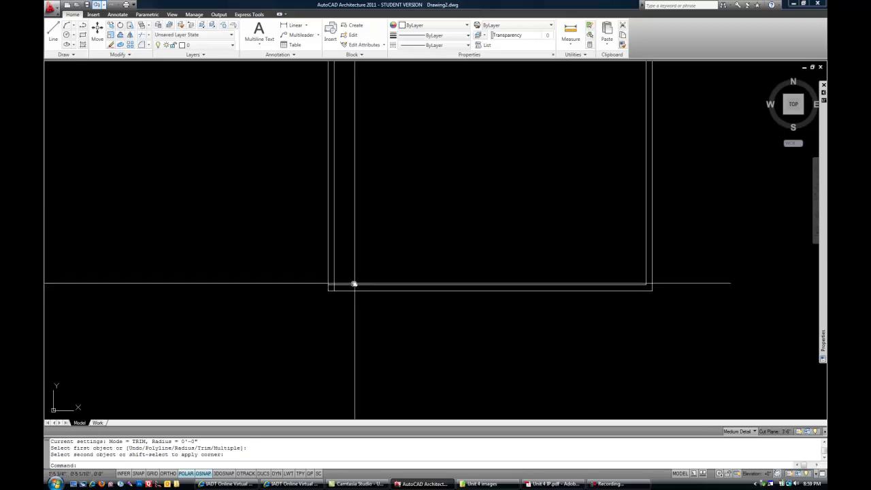
pyautogui.press('Return')
pyautogui.click(271, 290)
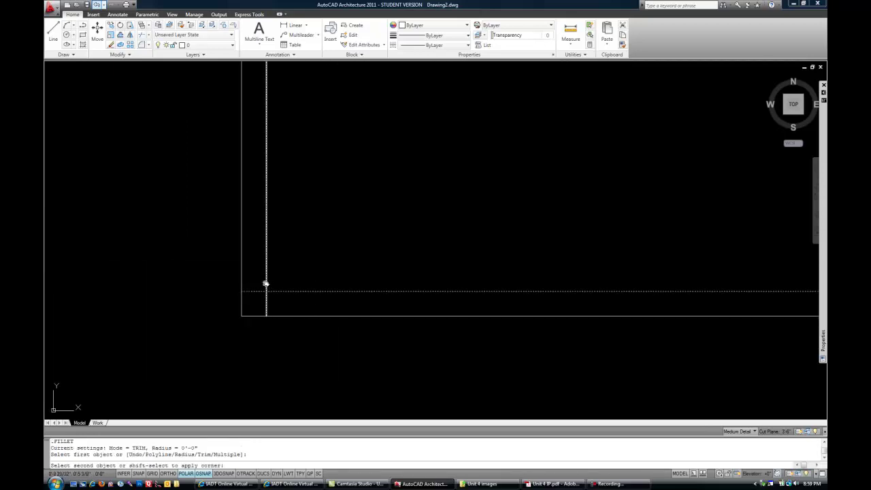
pyautogui.click(267, 284)
pyautogui.scroll(-5, 290, 282)
pyautogui.moveTo(353, 236); pyautogui.dragTo(354, 273, button='middle')
pyautogui.scroll(2, 353, 273)
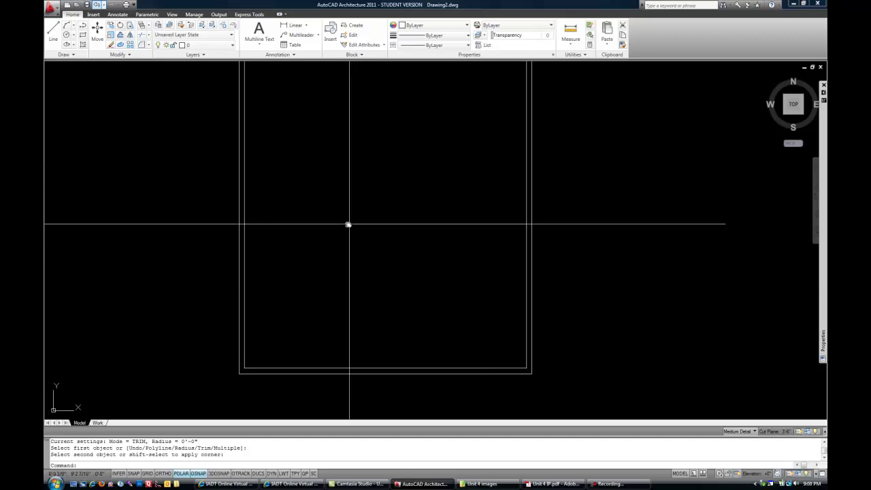